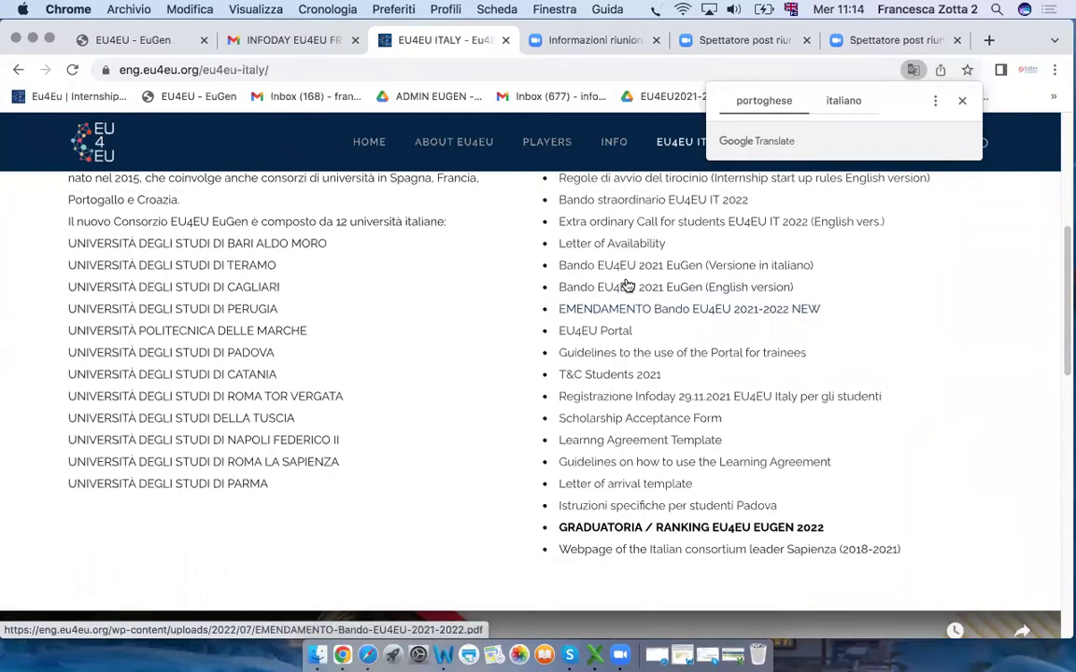
Switch to the EU4EU - EuGen portal page and go to its Login/Register section
scroll(627, 301, "up", 3)
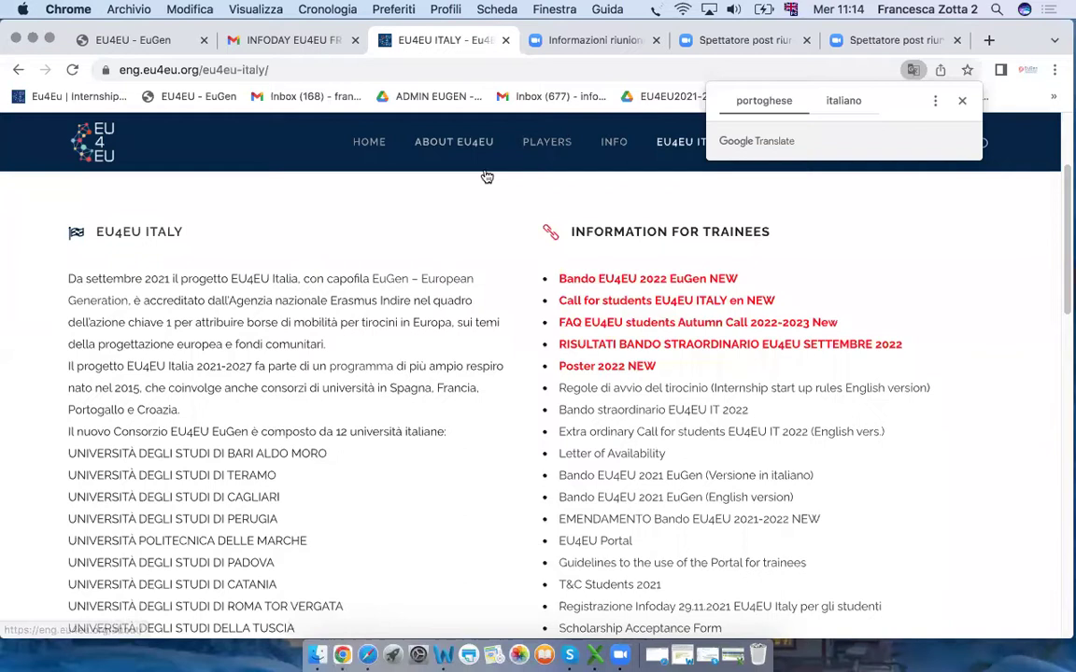
left_click(97, 34)
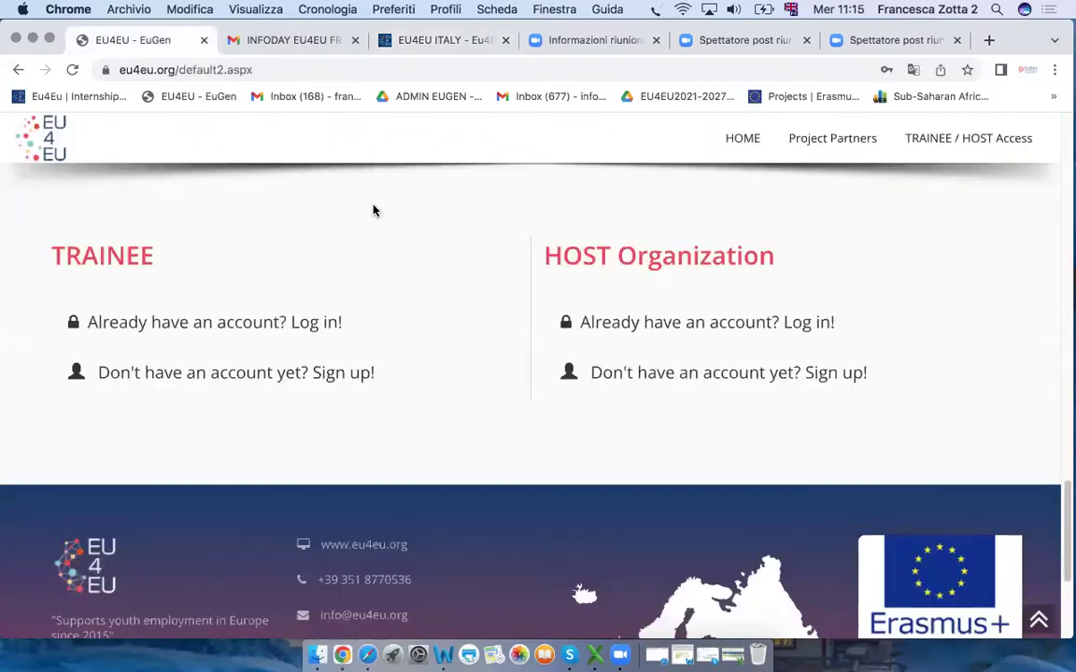
scroll(373, 210, "up", 10)
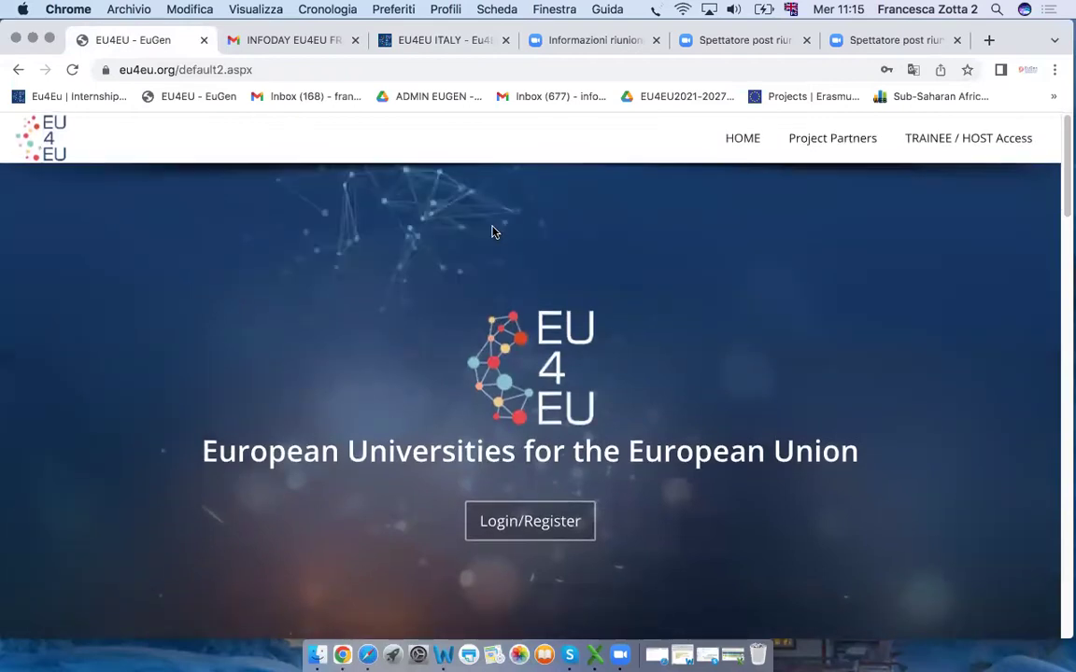
scroll(494, 247, "down", 3)
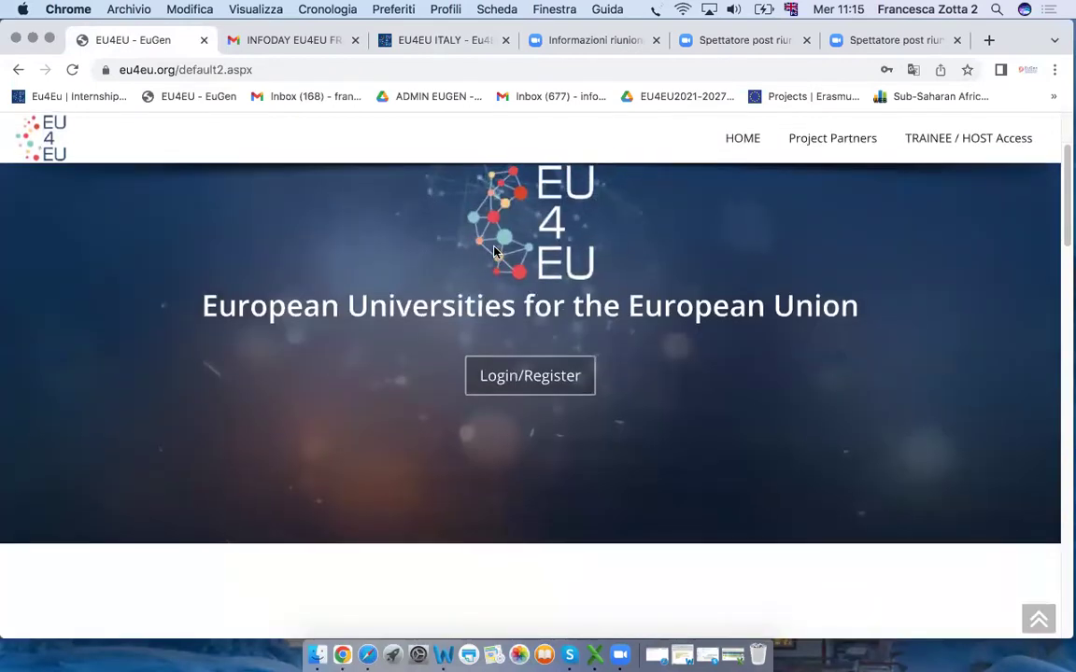
scroll(494, 250, "down", 10)
scroll(494, 250, "up", 8)
scroll(494, 250, "up", 5)
scroll(495, 247, "down", 3)
left_click(551, 393)
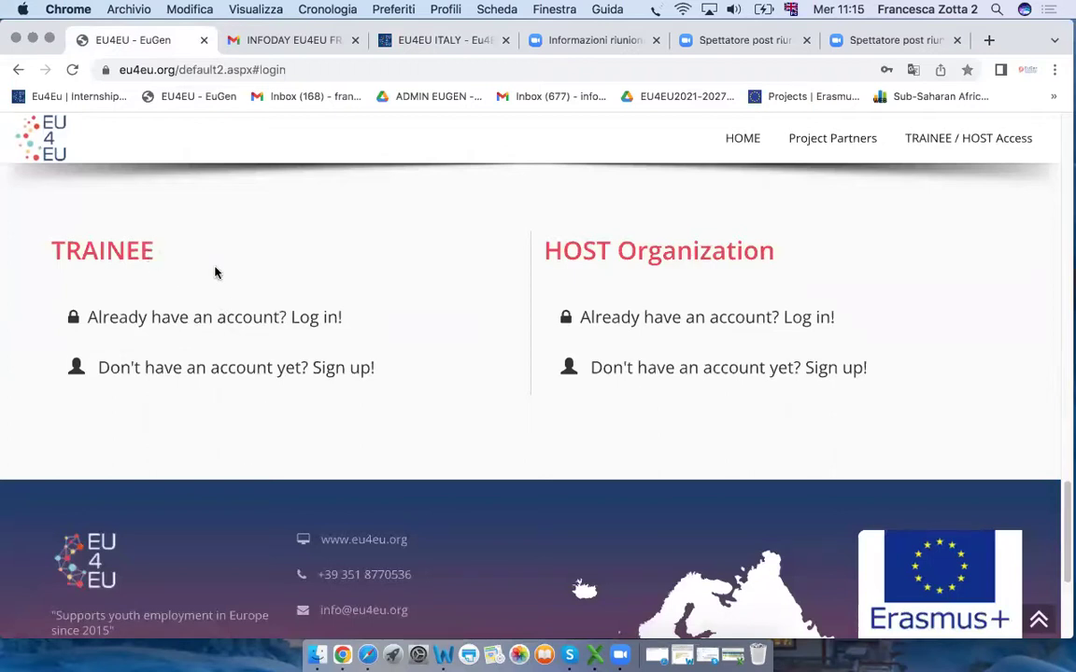
Open the trainee sign-up form and view the University Country options without choosing one
scroll(216, 266, "down", 1)
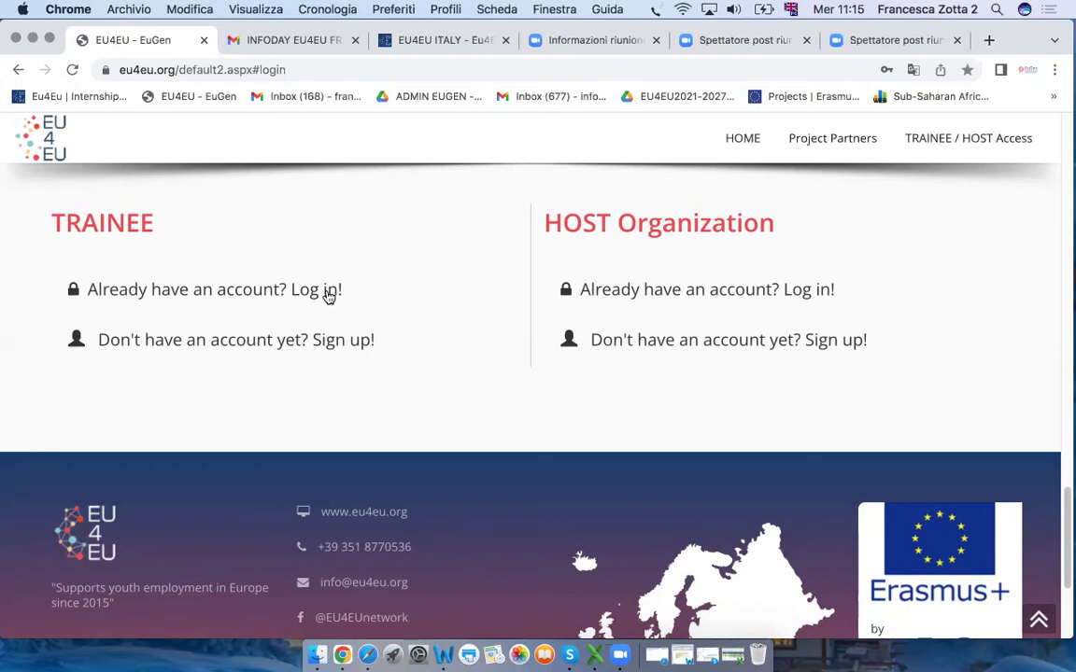
left_click(327, 348)
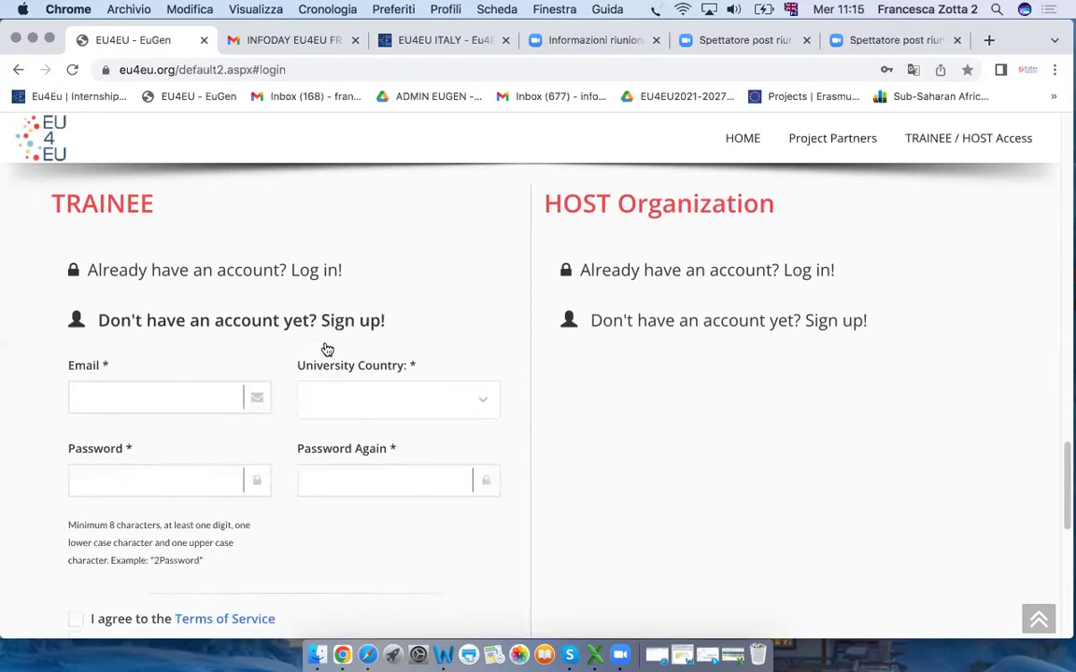
scroll(281, 341, "down", 2)
left_click(331, 304)
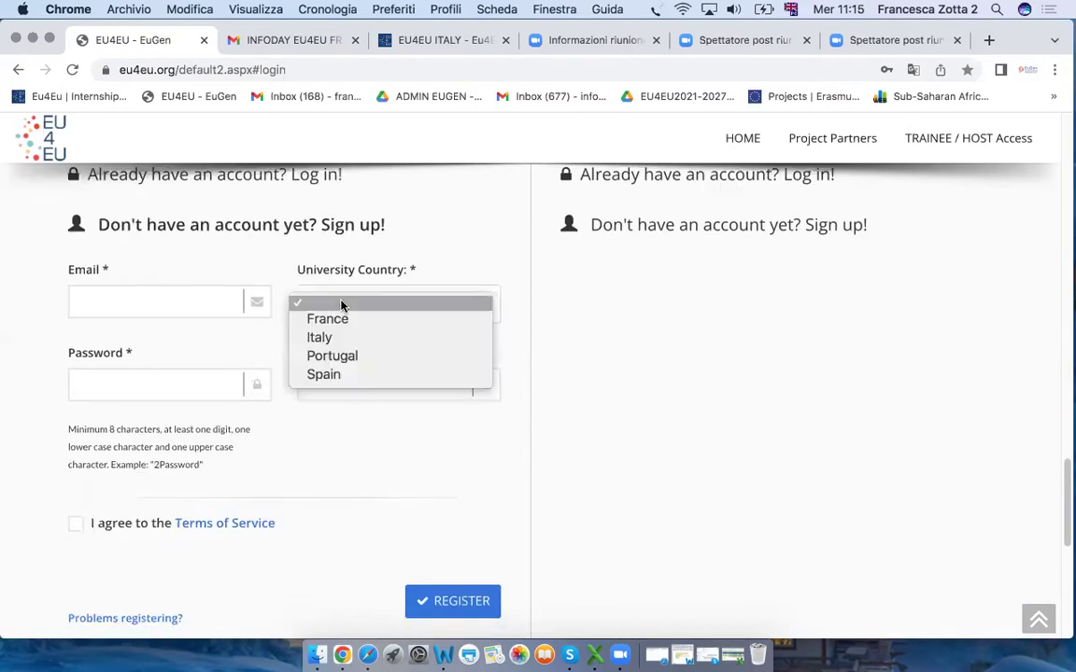
left_click(256, 261)
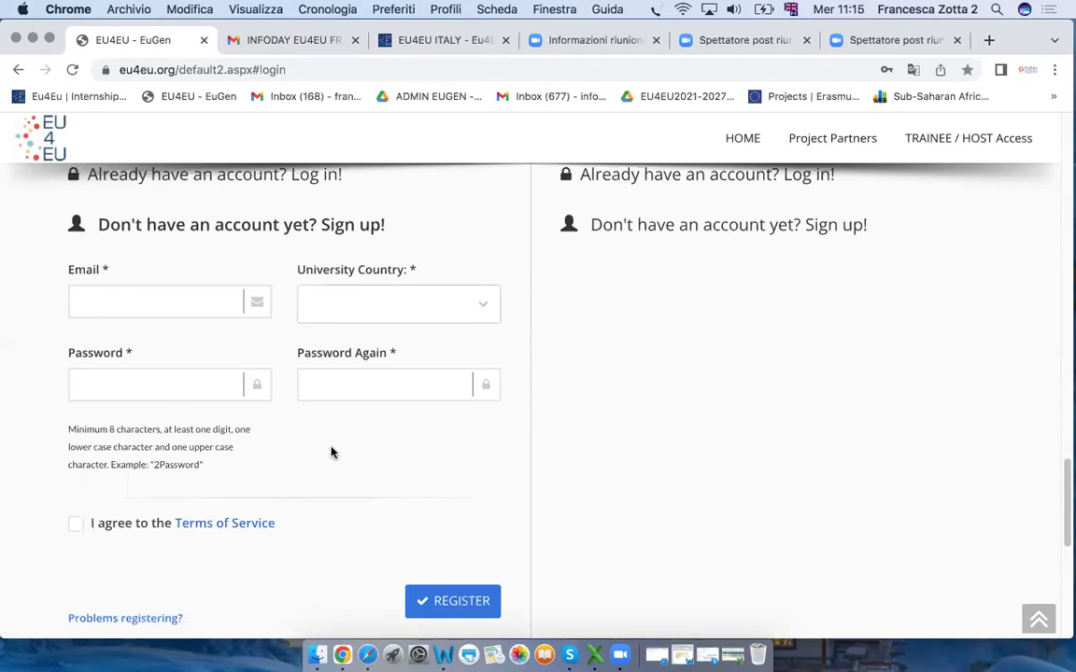
scroll(330, 453, "up", 1)
scroll(331, 452, "down", 1)
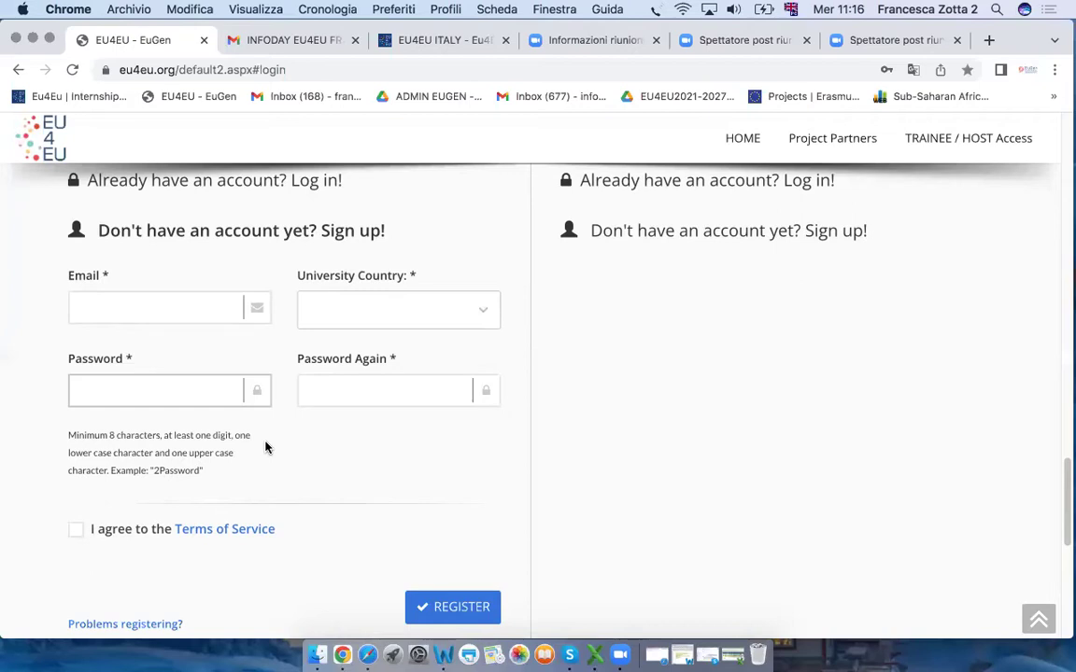
left_click(833, 509)
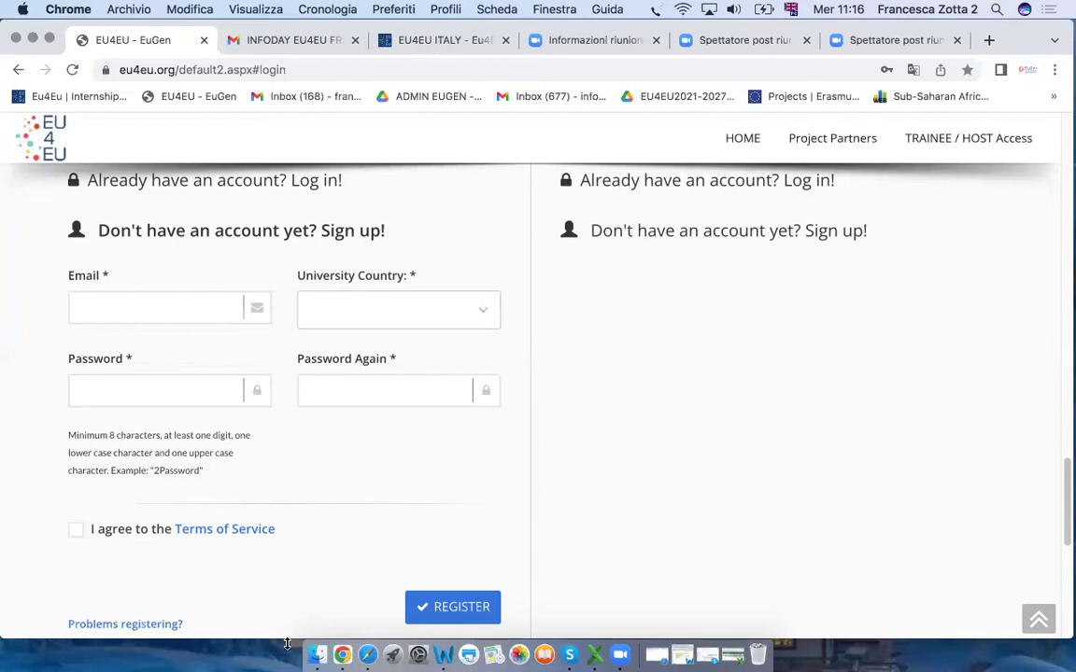
Switch to Safari and review the Trainee Profile's personal data fields, from First Name to Codice Fiscale
left_click(368, 657)
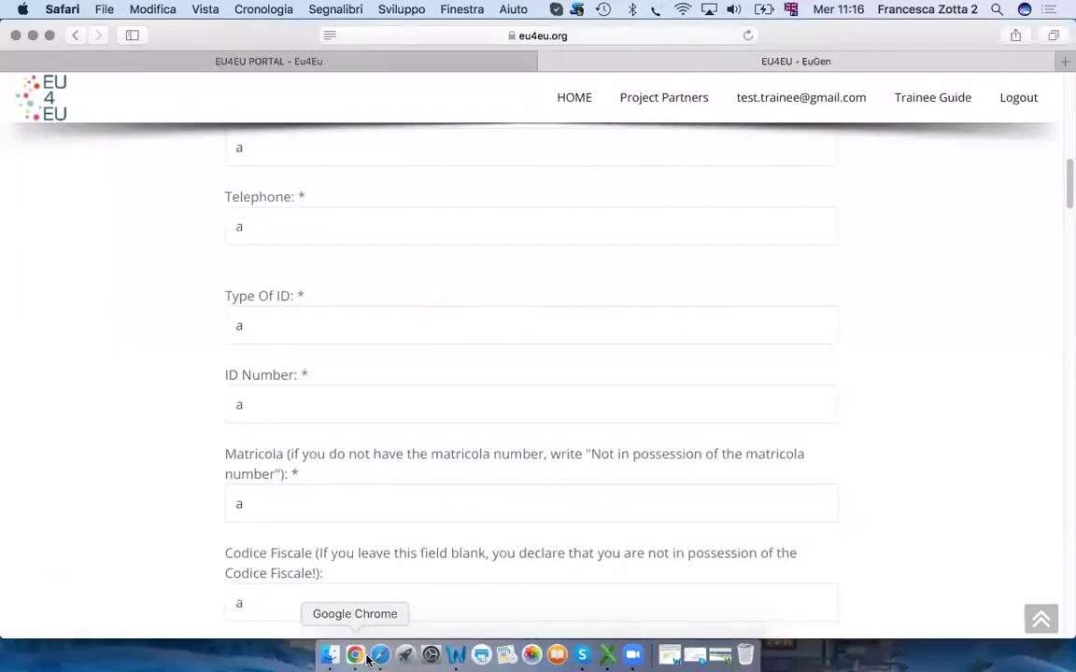
scroll(459, 236, "up", 10)
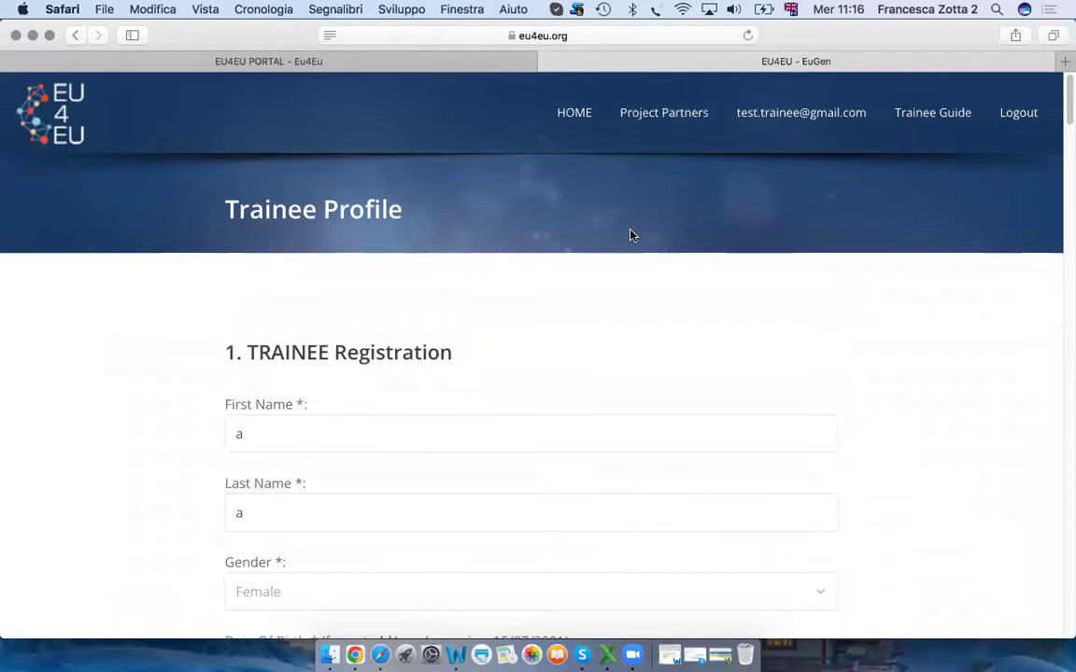
scroll(599, 270, "down", 3)
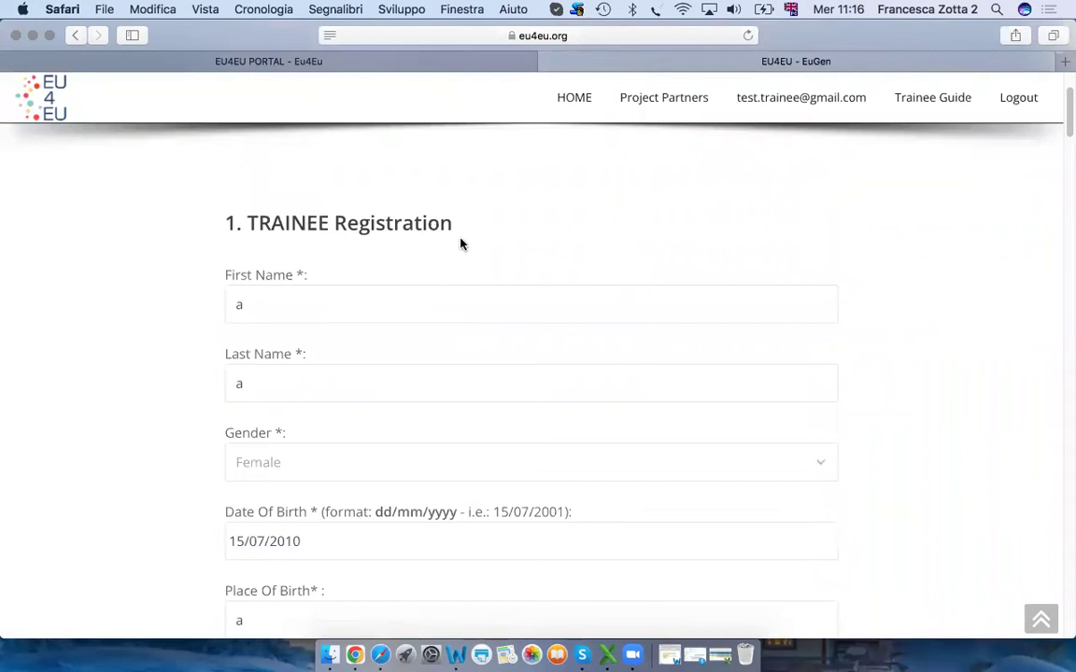
scroll(349, 300, "down", 3)
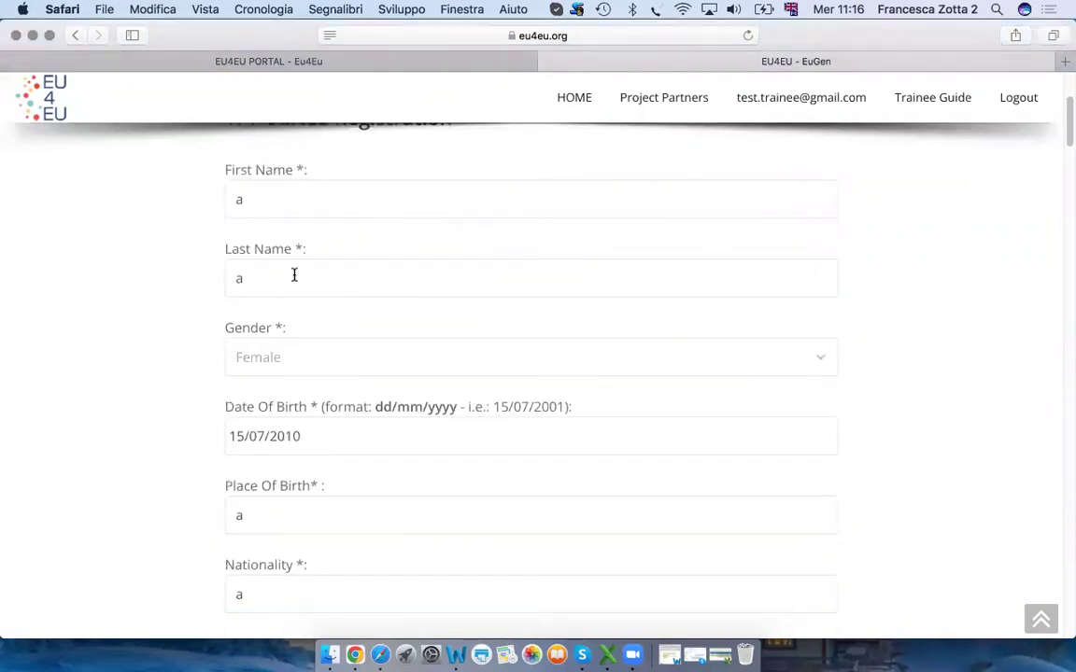
scroll(312, 313, "down", 4)
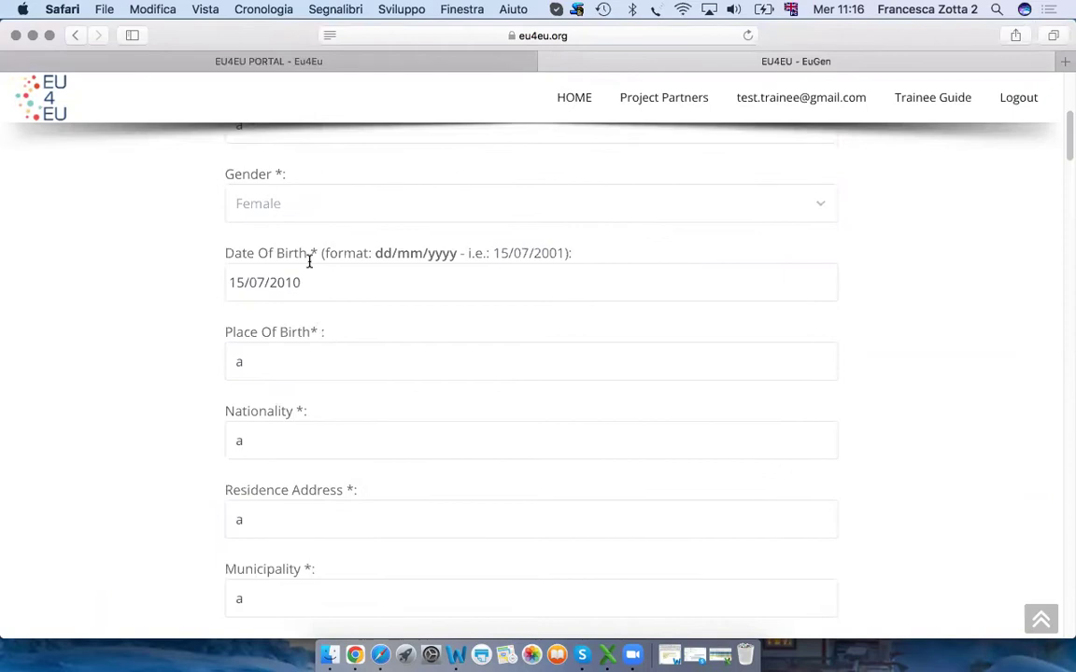
scroll(331, 369, "down", 3)
scroll(331, 372, "down", 10)
scroll(331, 372, "down", 7)
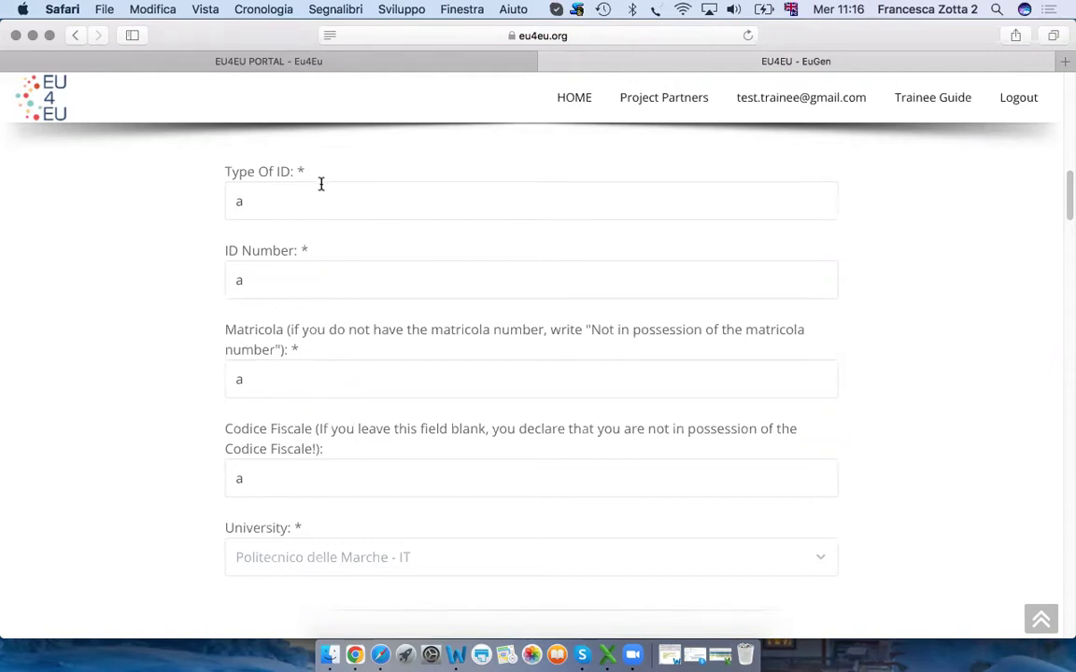
scroll(278, 285, "down", 1)
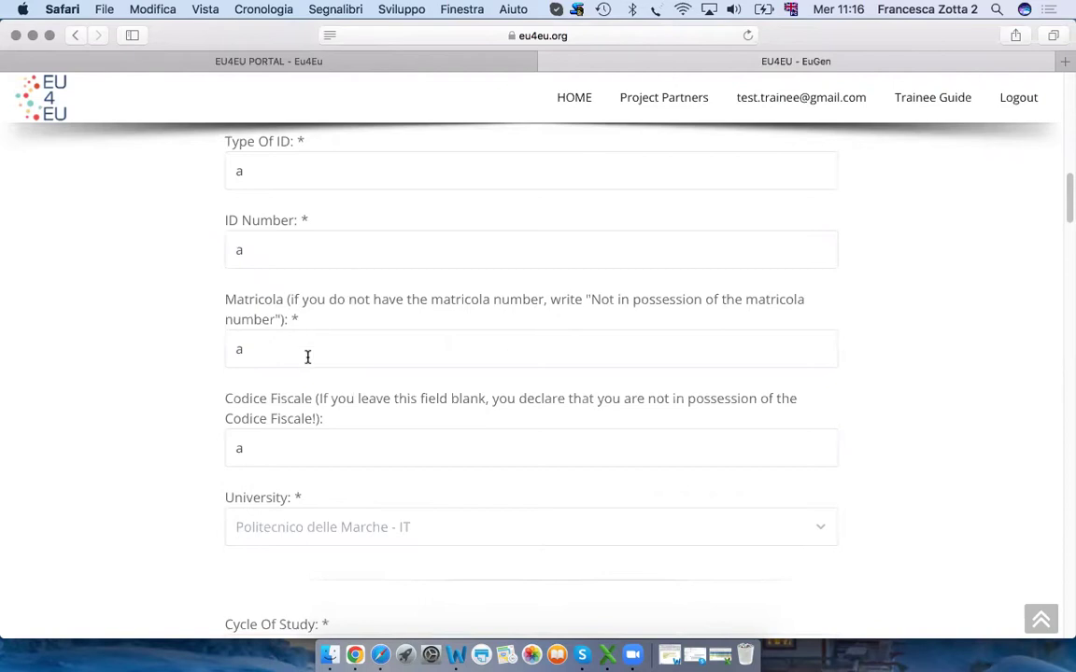
View the available University and Cycle Of Study options in the trainee profile, leaving both selections as they are
scroll(306, 355, "down", 5)
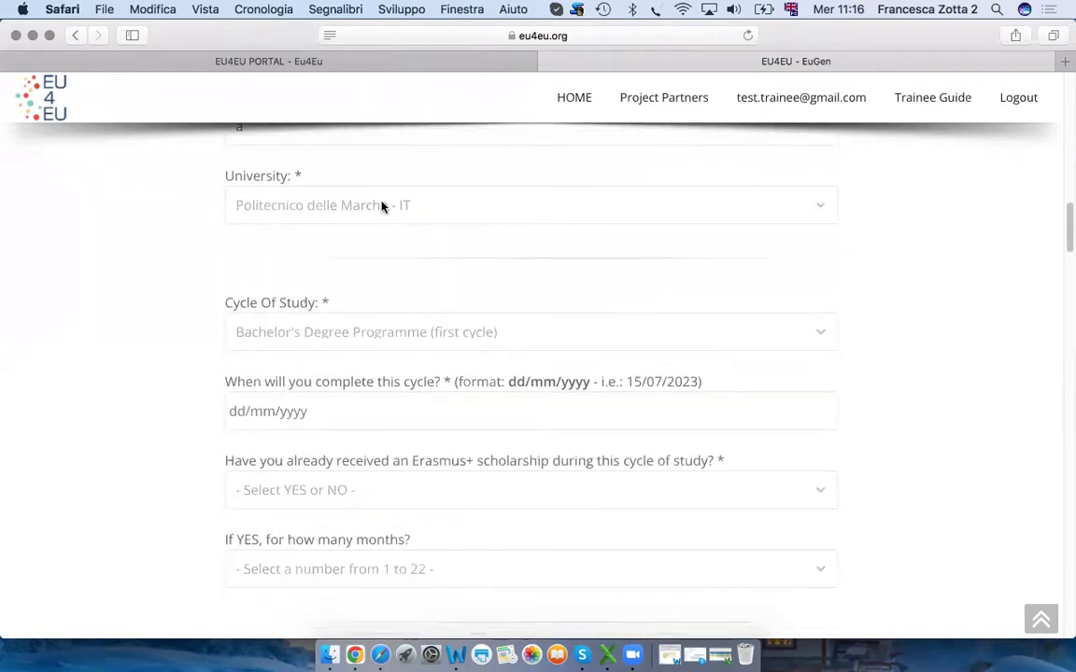
left_click(475, 207)
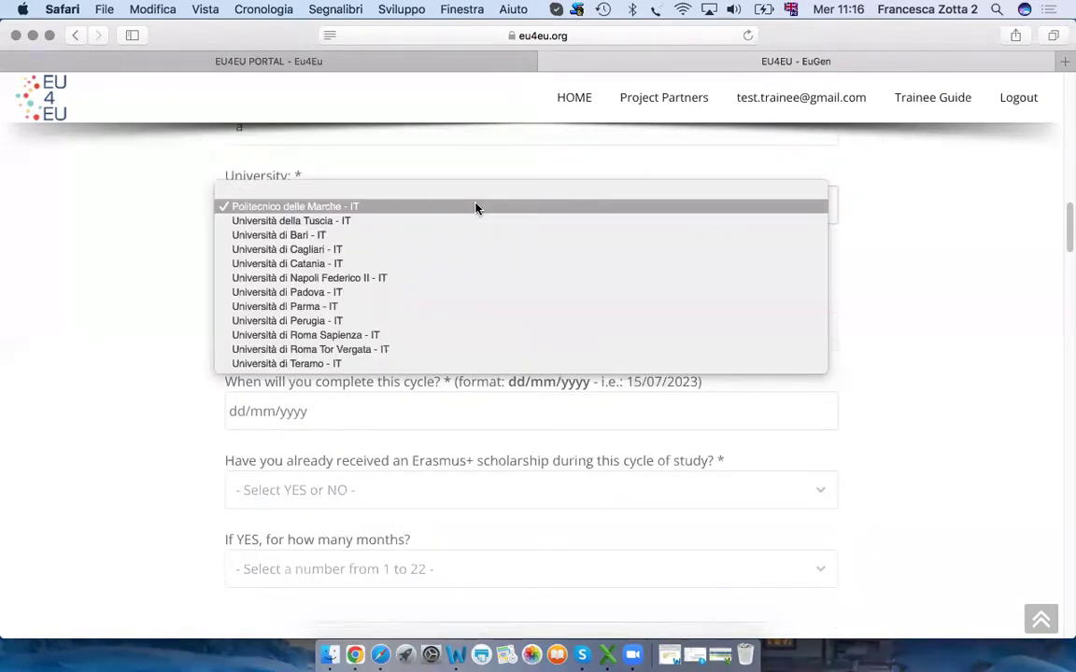
left_click(862, 285)
scroll(862, 283, "down", 2)
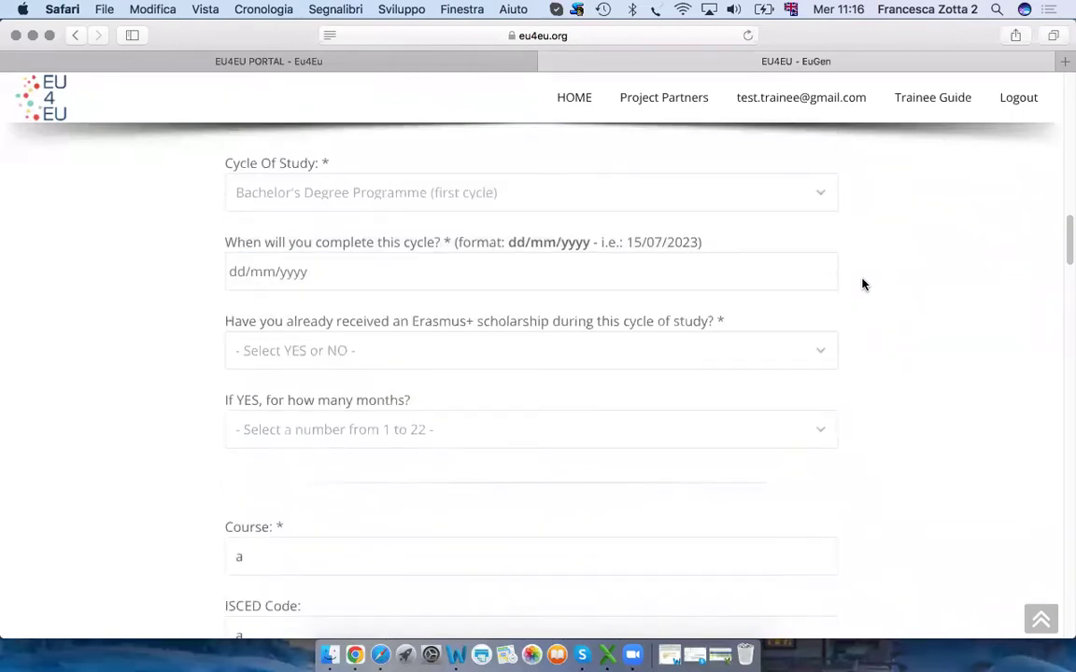
left_click(588, 196)
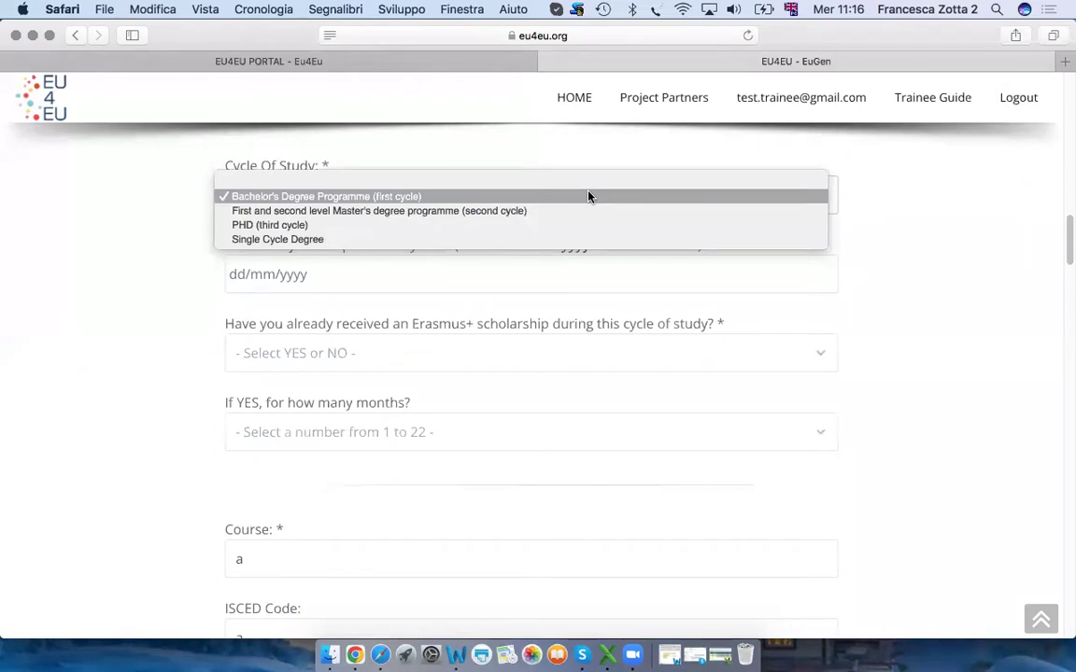
left_click(946, 272)
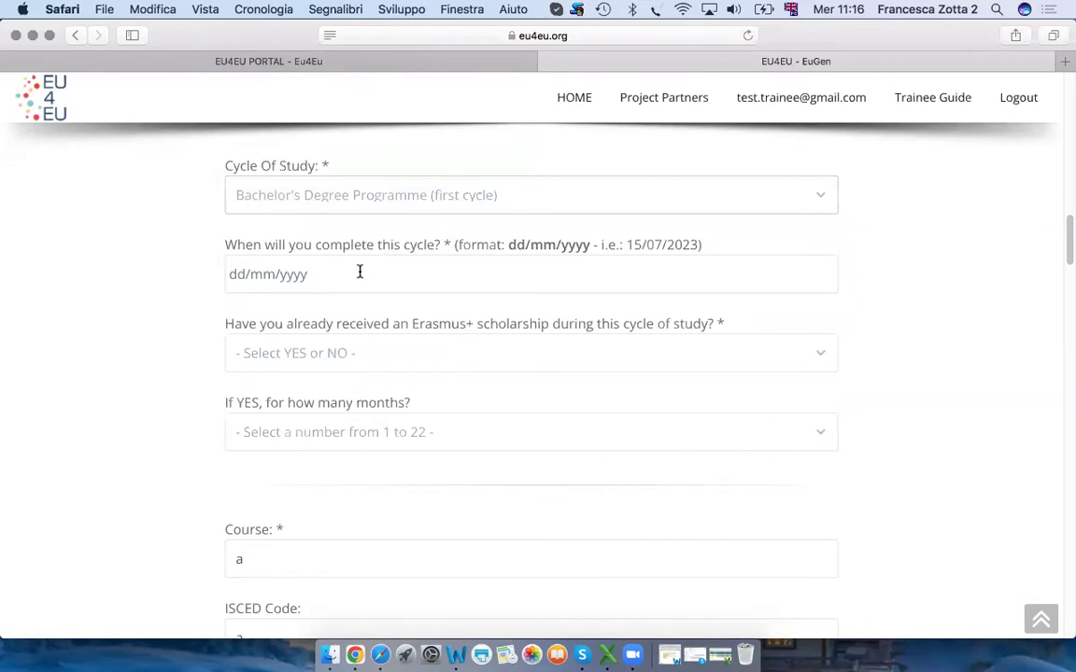
Review the profile's study fields, from cycle completion date and previous Erasmus+ scholarship to Course, Year Of Study and Area of Study
scroll(360, 271, "down", 2)
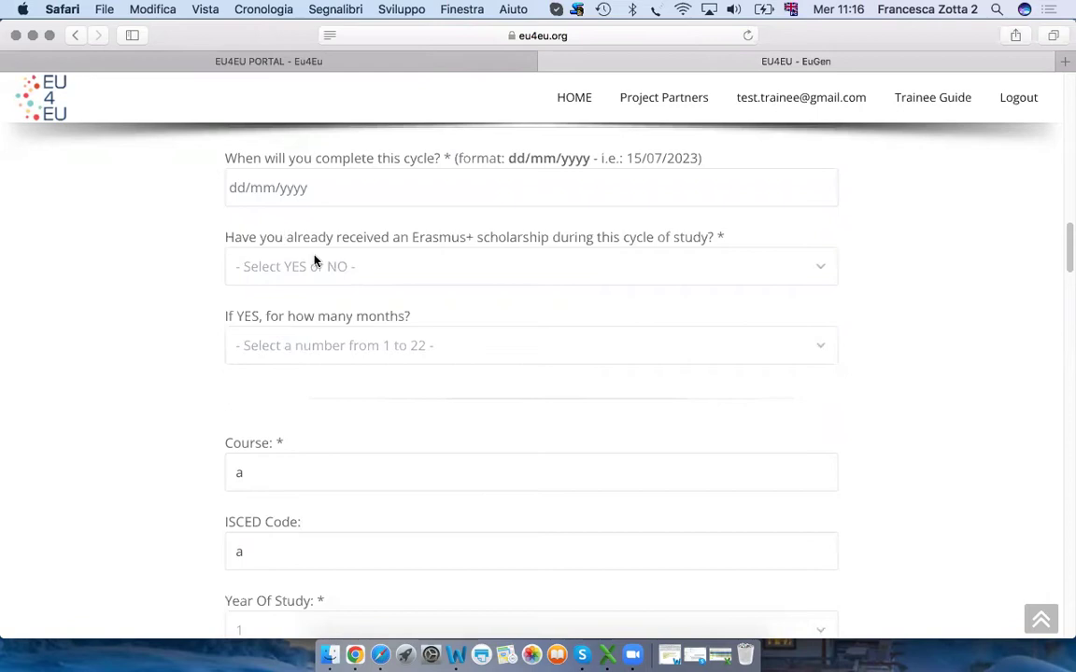
scroll(314, 262, "up", 1)
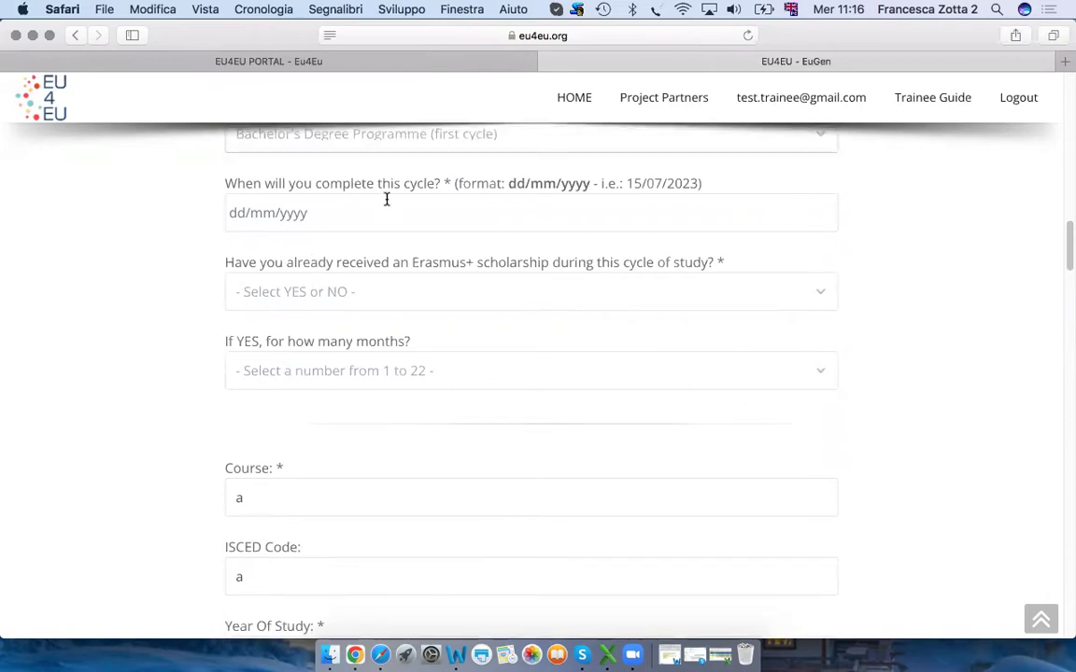
scroll(386, 199, "up", 1)
scroll(386, 201, "down", 2)
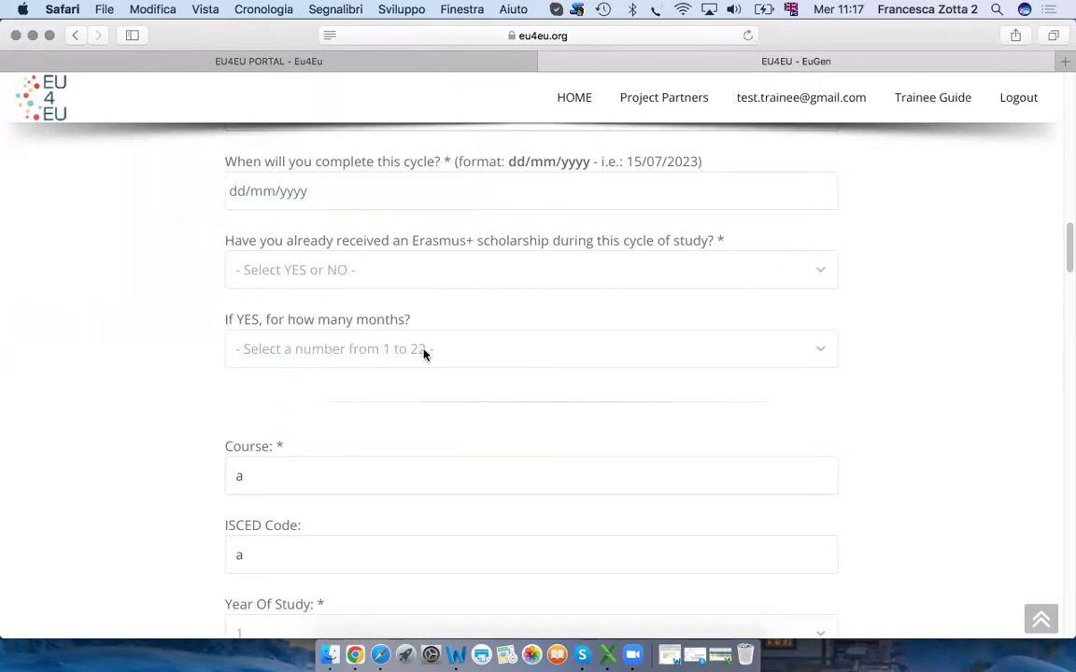
scroll(408, 306, "down", 3)
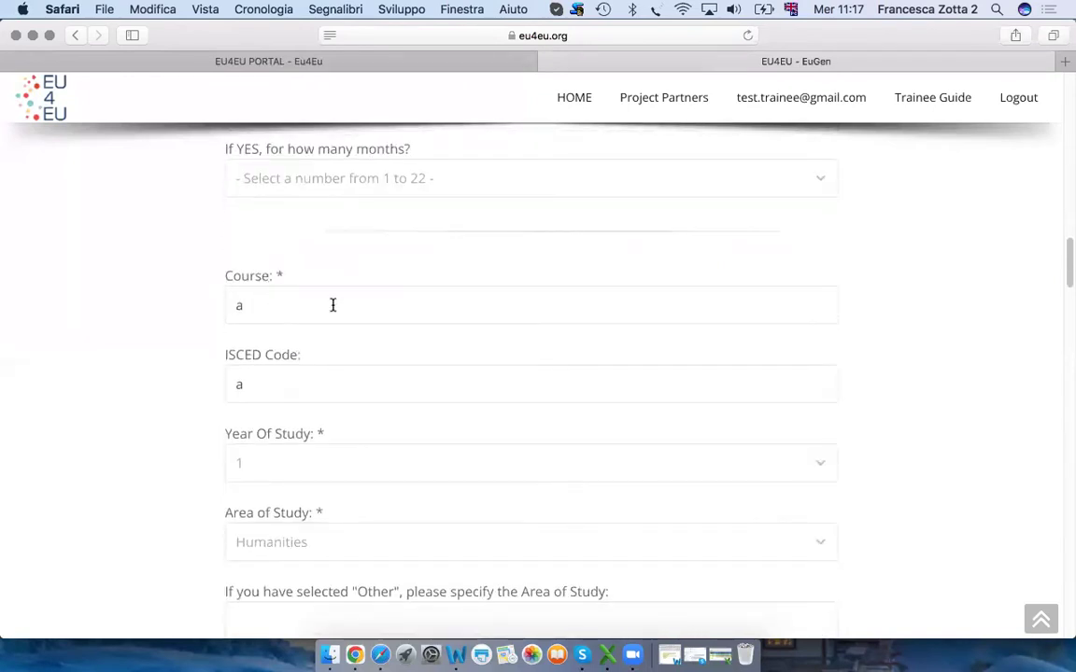
scroll(344, 306, "down", 3)
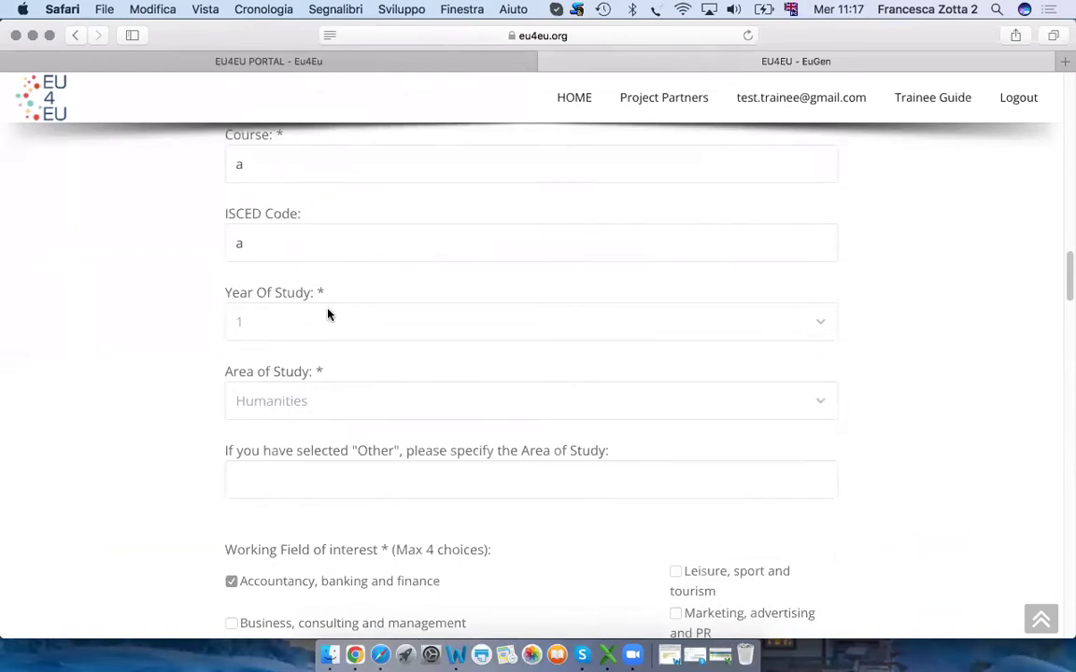
scroll(328, 314, "down", 4)
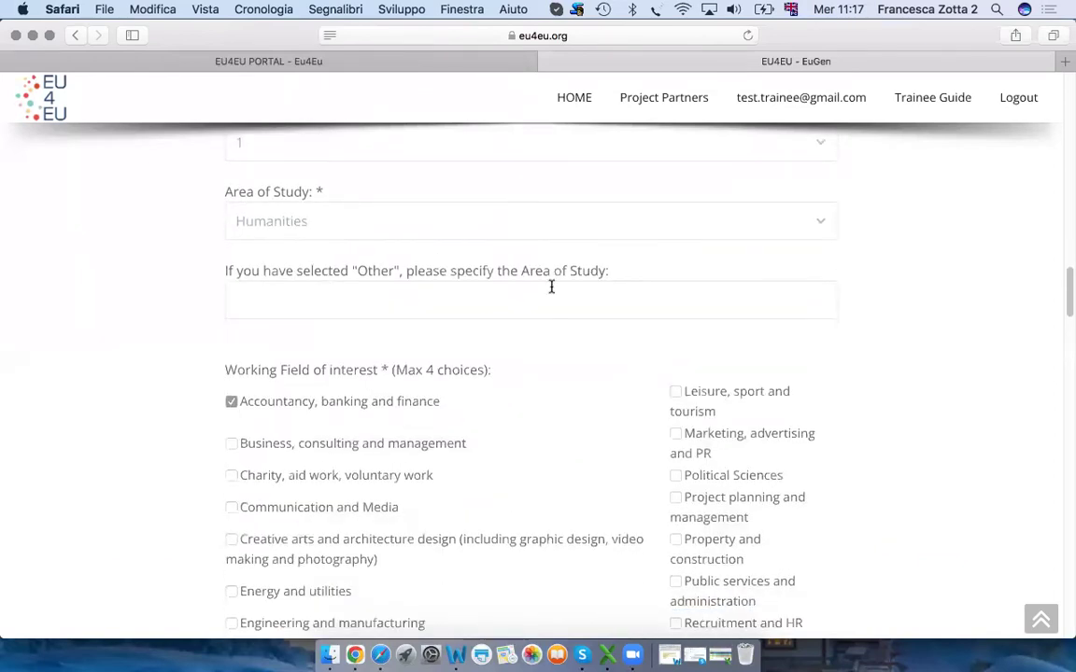
Examine the working field of interest, favourite destination country, language and period of availability choices in the trainee profile
scroll(551, 287, "down", 5)
scroll(549, 273, "down", 10)
scroll(549, 273, "down", 6)
scroll(549, 274, "up", 6)
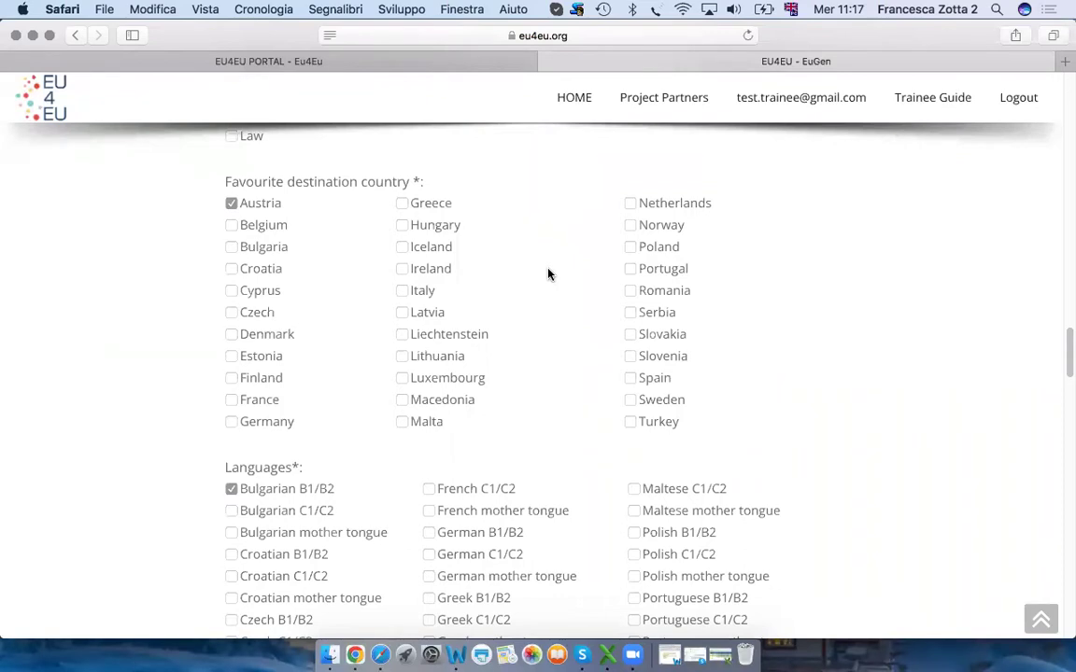
scroll(549, 274, "down", 6)
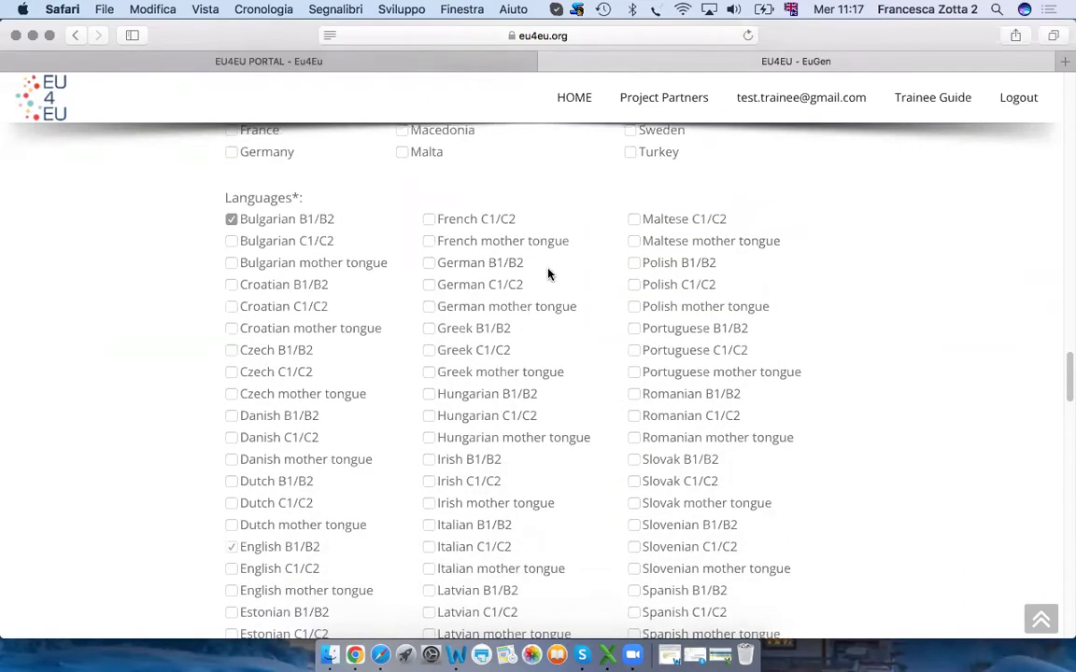
scroll(538, 280, "down", 10)
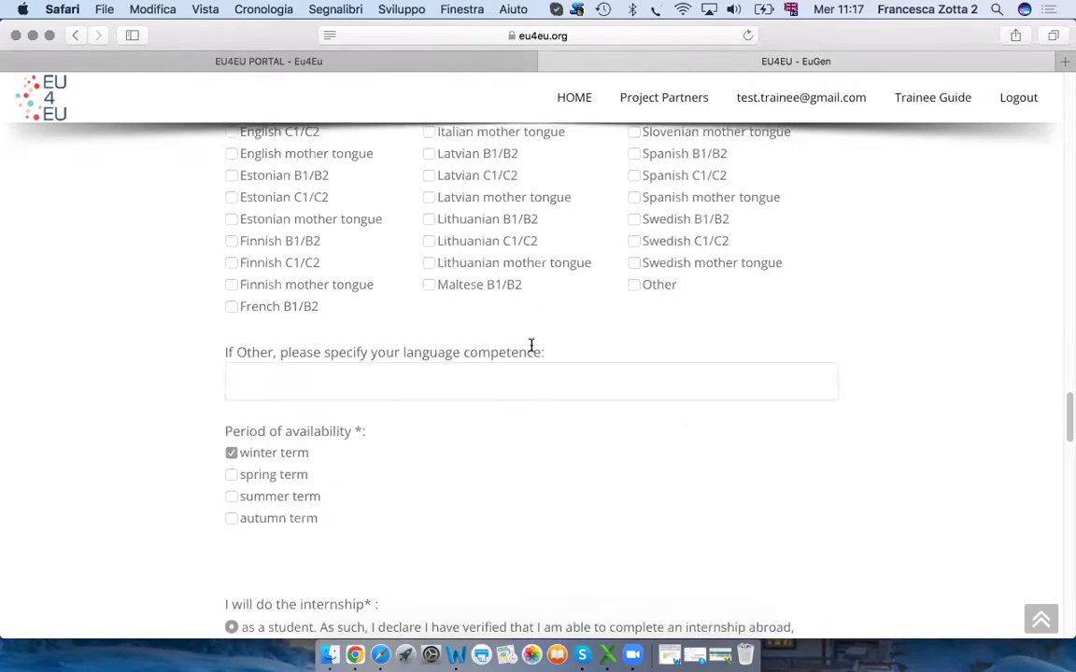
Review the internship status declarations, the disadvantaged background question and the social network account fields
scroll(530, 346, "down", 10)
scroll(530, 346, "up", 1)
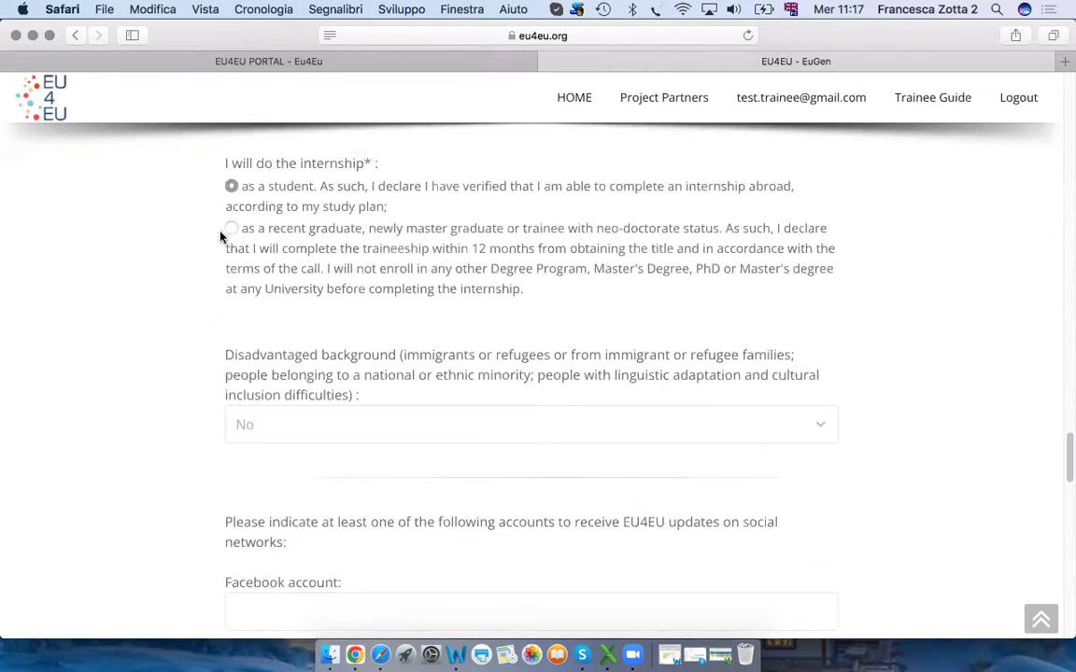
left_click(245, 203)
scroll(482, 350, "down", 3)
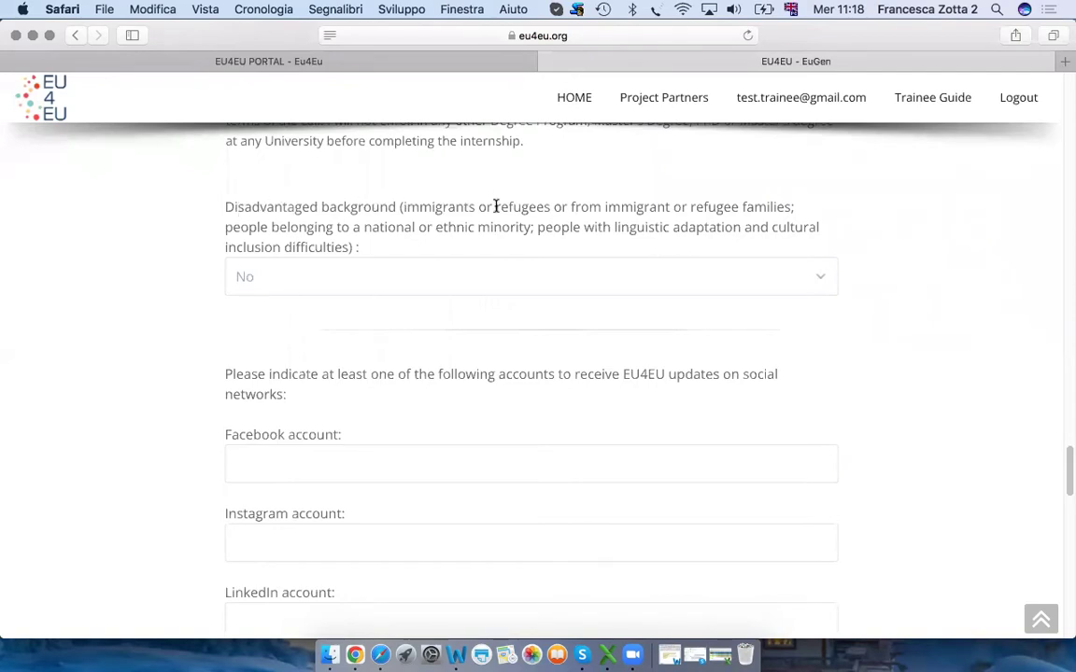
scroll(495, 209, "down", 2)
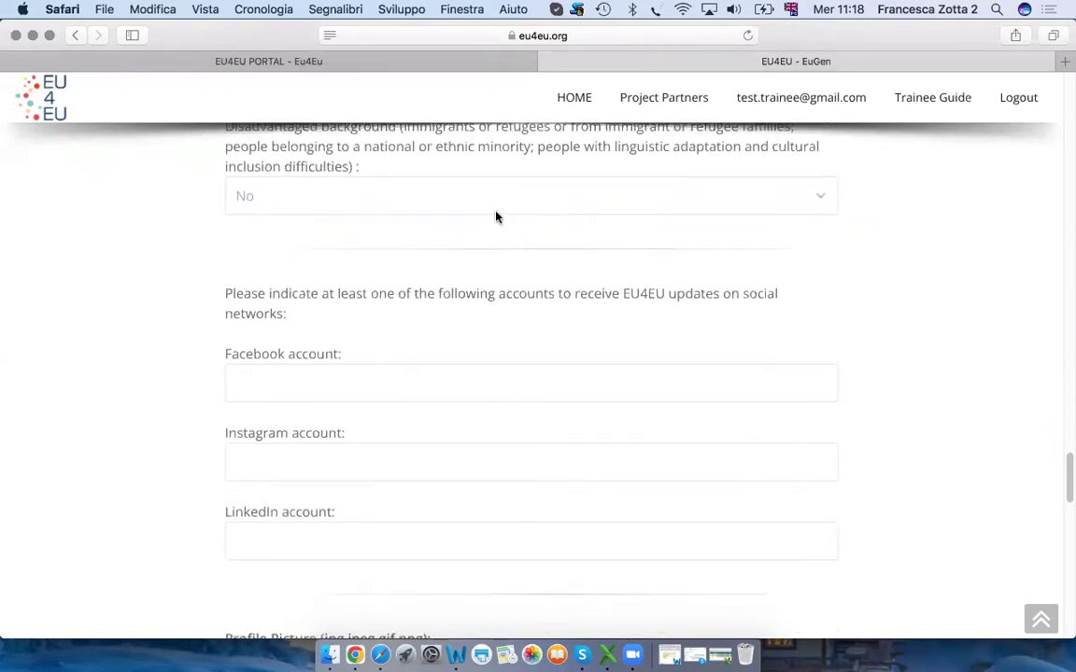
Review the social network account fields and the profile picture, CV, motivation letter, language certificate and language video attachments
scroll(466, 284, "down", 2)
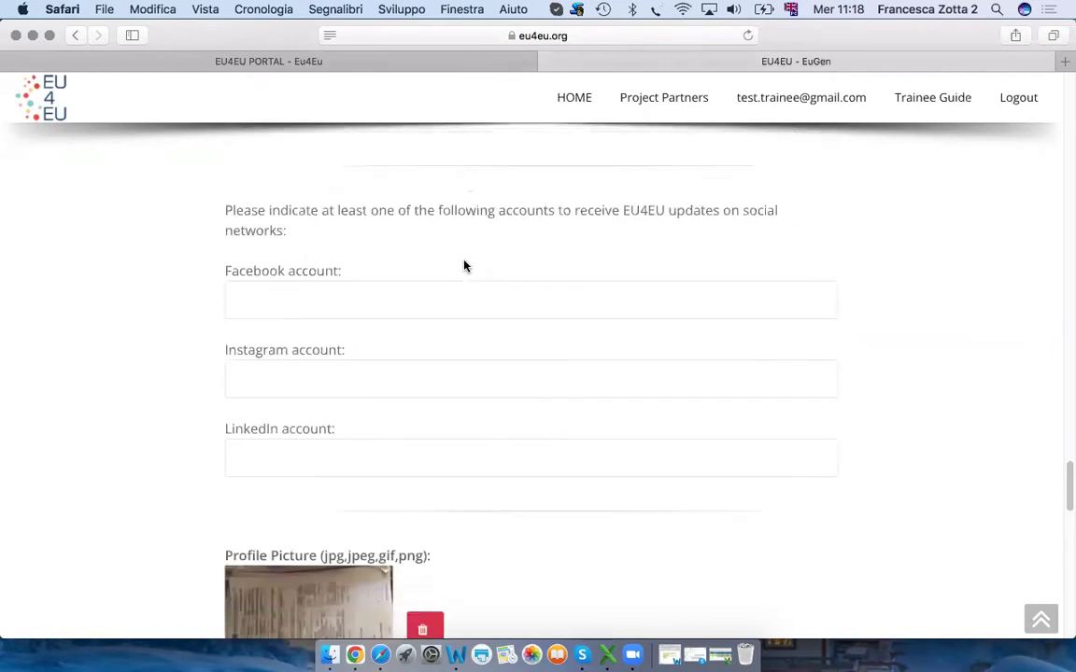
scroll(523, 254, "down", 2)
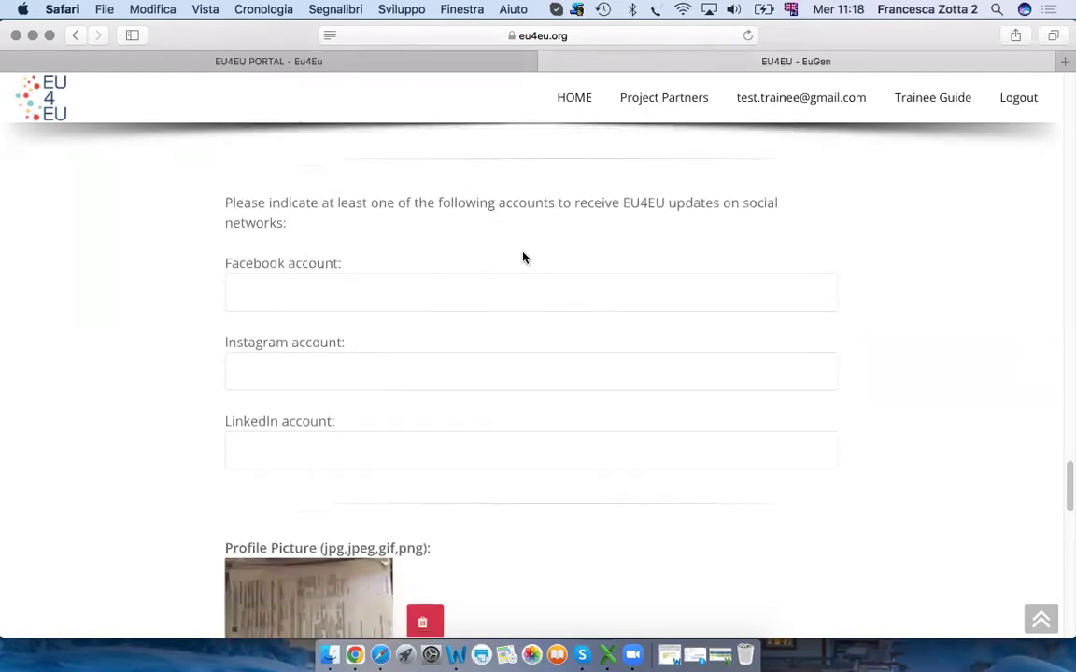
scroll(522, 251, "down", 2)
scroll(521, 252, "up", 1)
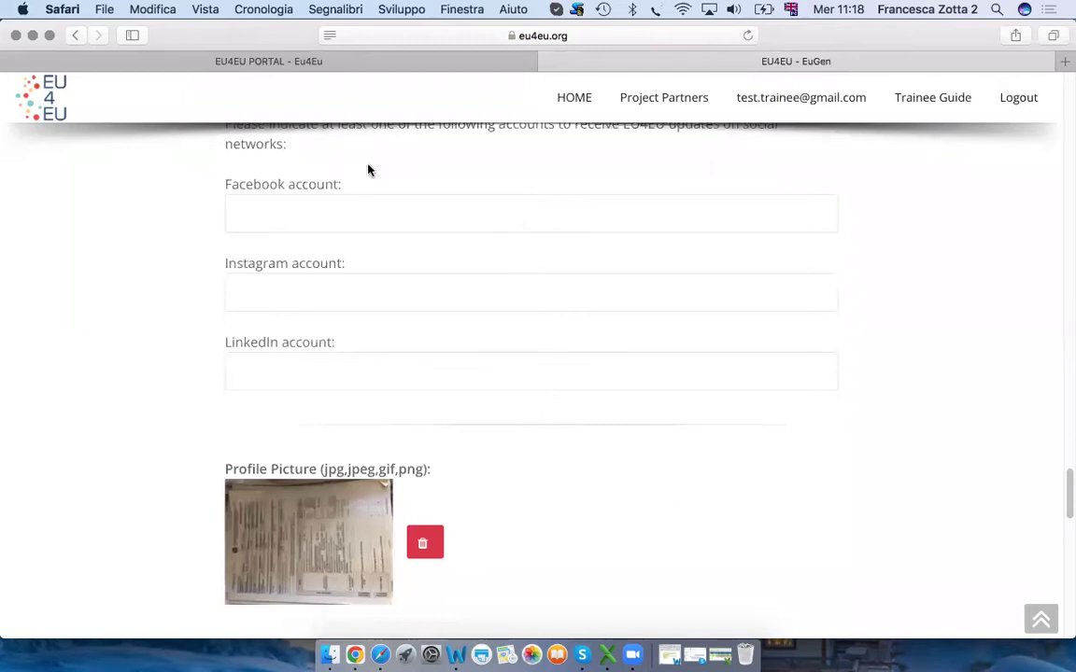
scroll(428, 364, "down", 5)
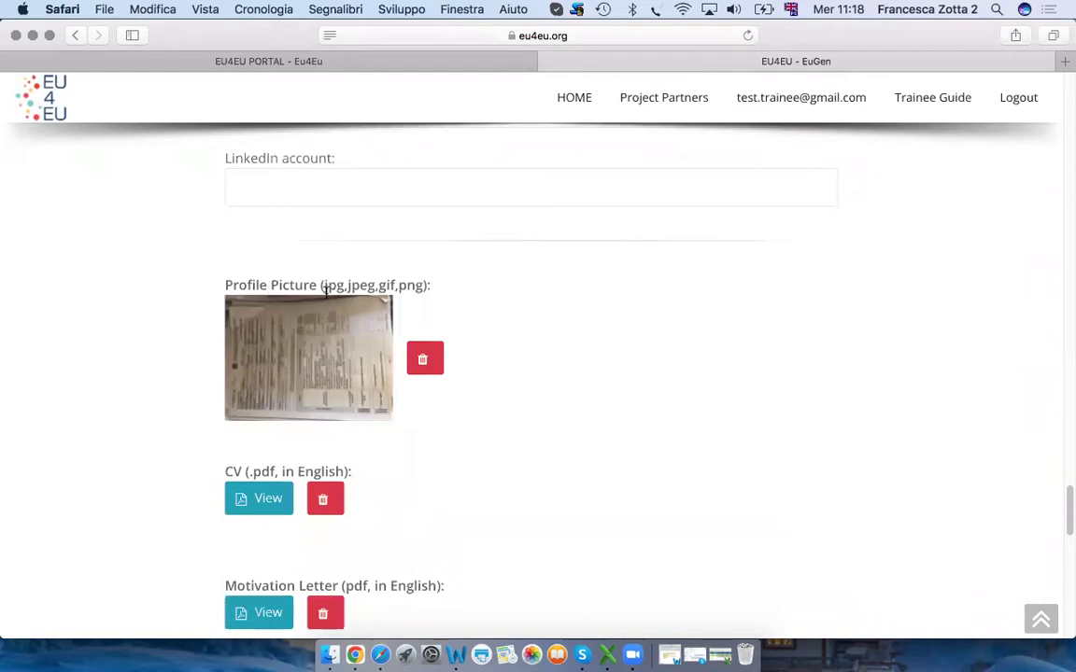
scroll(395, 412, "down", 10)
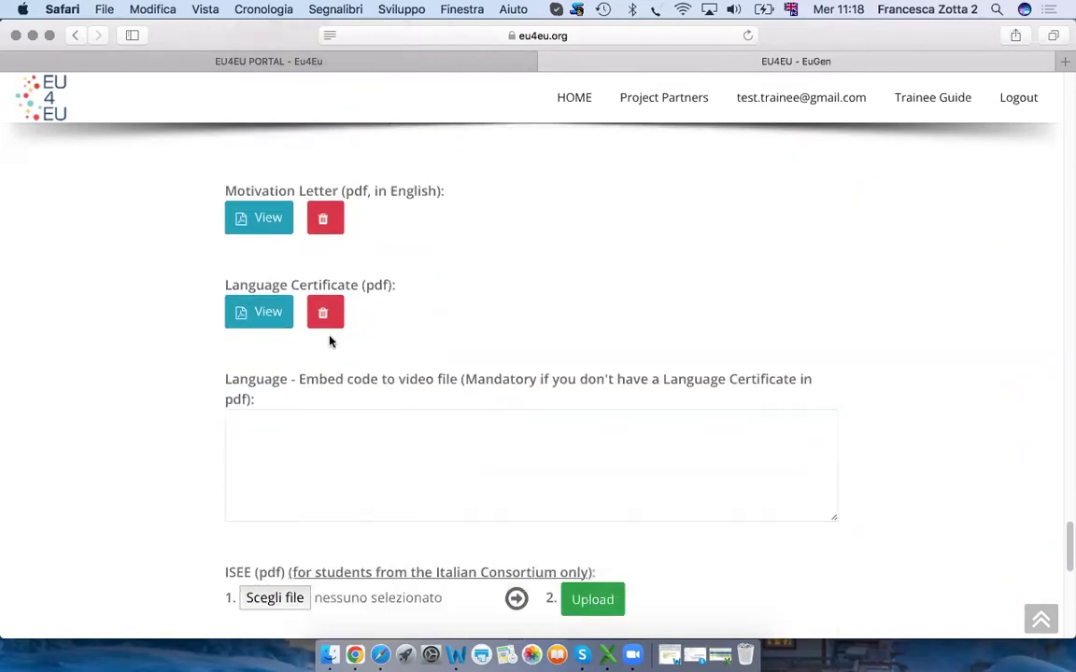
scroll(537, 324, "down", 10)
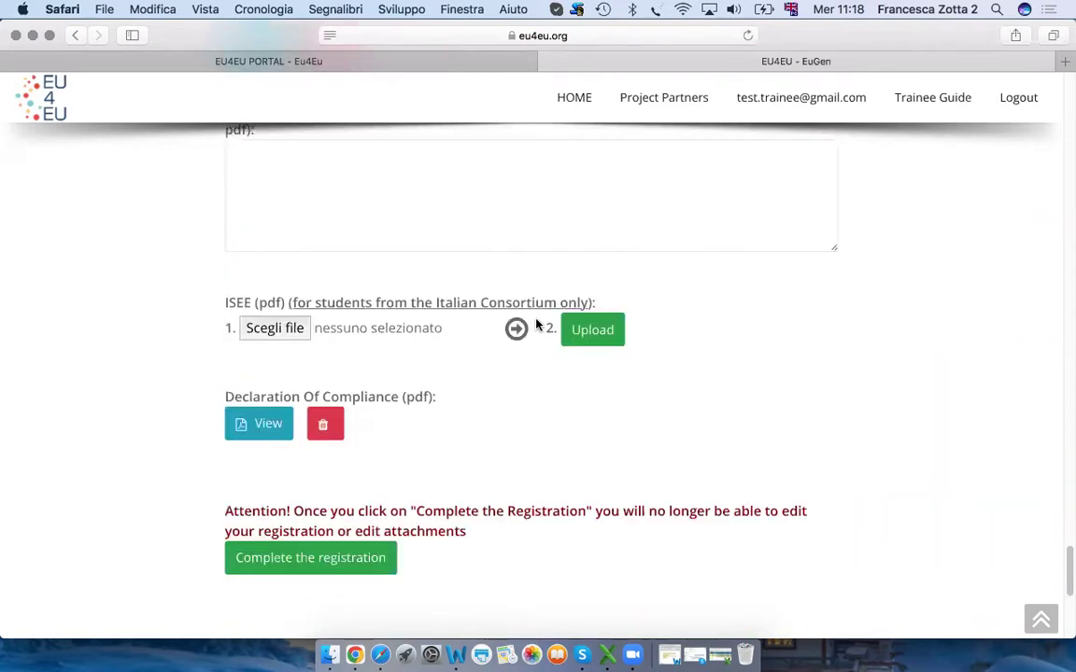
Examine the ISEE upload for Italian Consortium students and the Declaration of Compliance attachment in the trainee profile
scroll(537, 324, "up", 2)
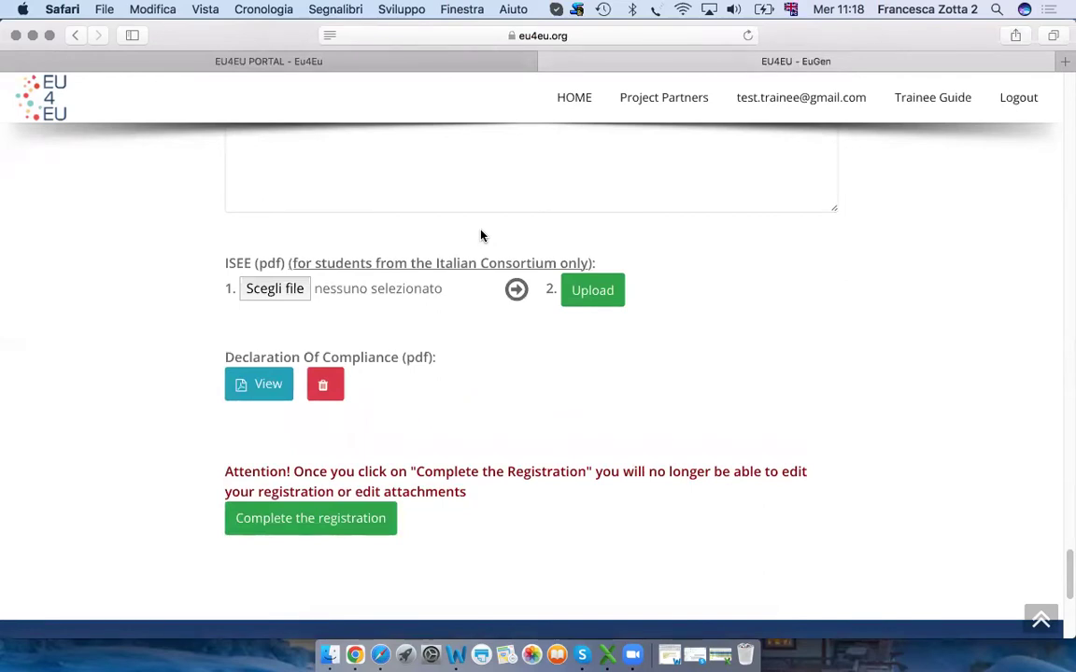
scroll(480, 235, "down", 2)
scroll(481, 235, "up", 1)
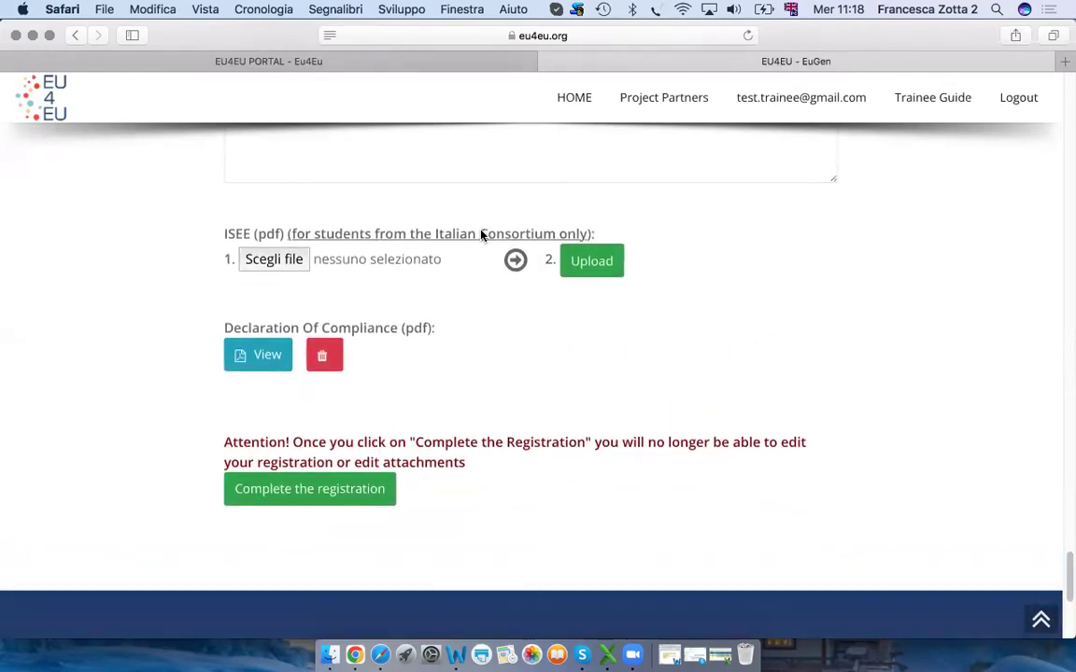
scroll(483, 232, "down", 2)
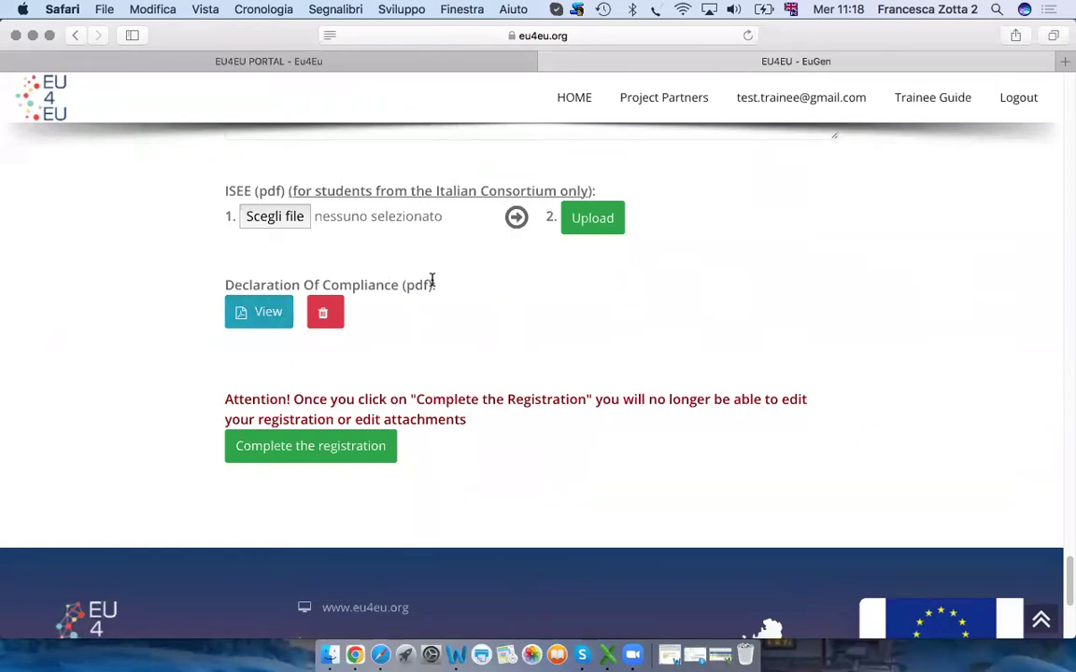
scroll(429, 281, "down", 1)
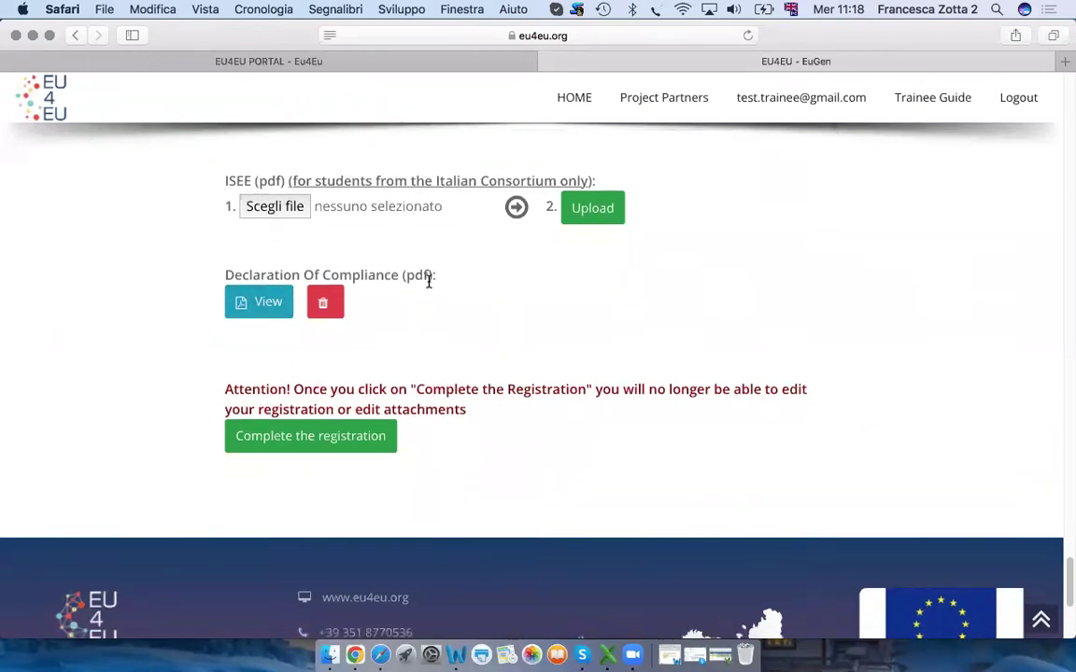
scroll(429, 284, "down", 4)
scroll(429, 286, "up", 3)
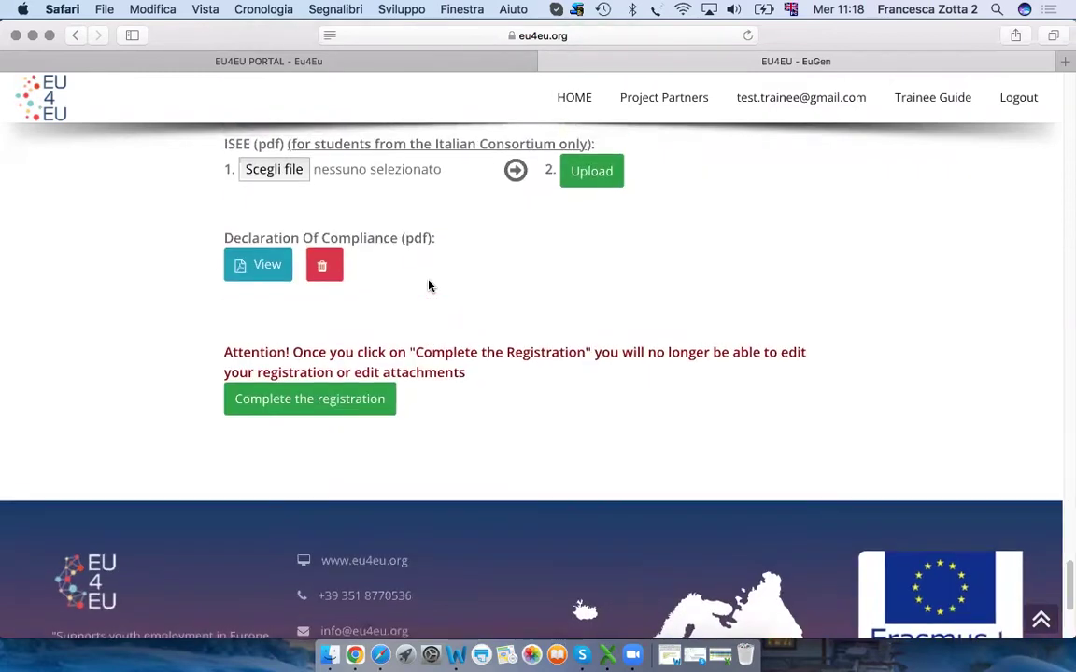
scroll(429, 285, "up", 9)
scroll(428, 286, "down", 7)
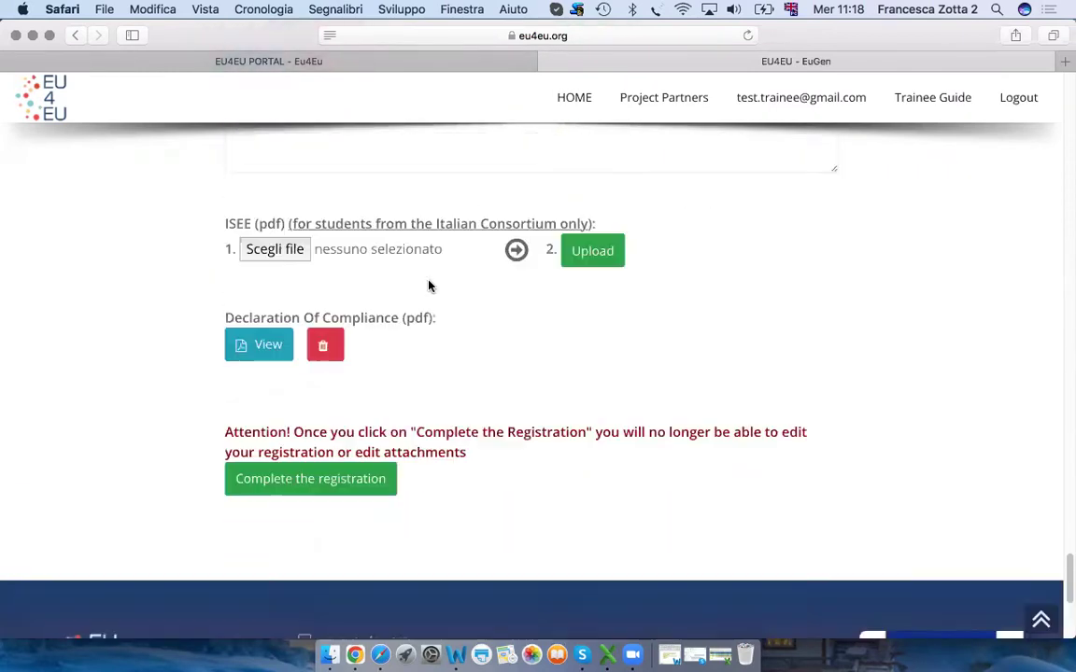
View the uploaded Declaration of Compliance PDF, and close it to return to the trainee profile
scroll(429, 286, "down", 1)
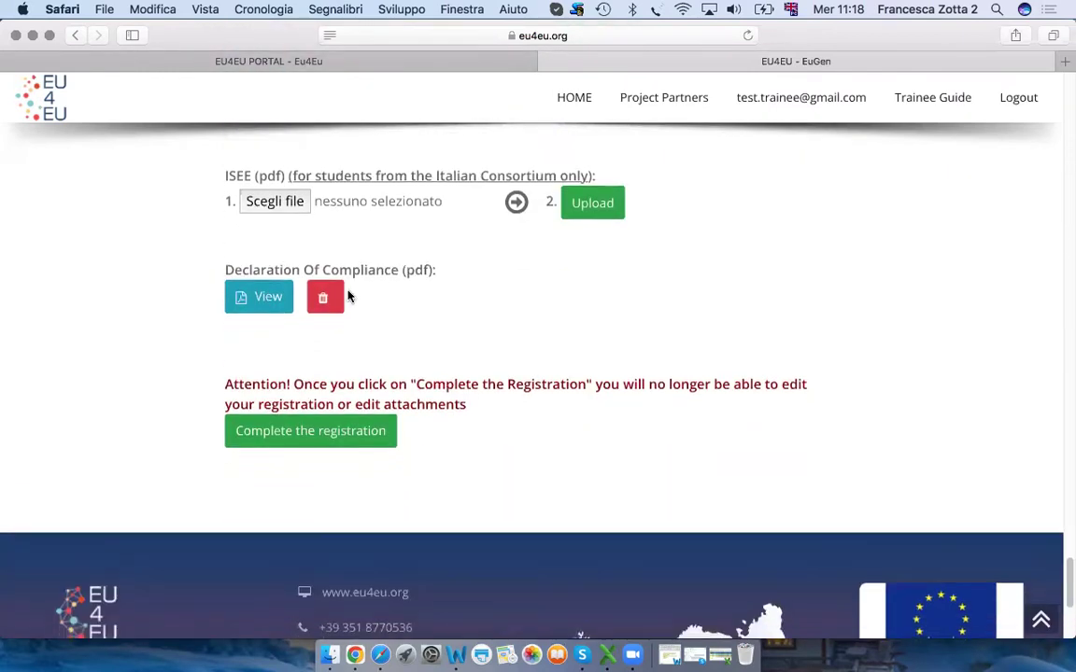
left_click(266, 298)
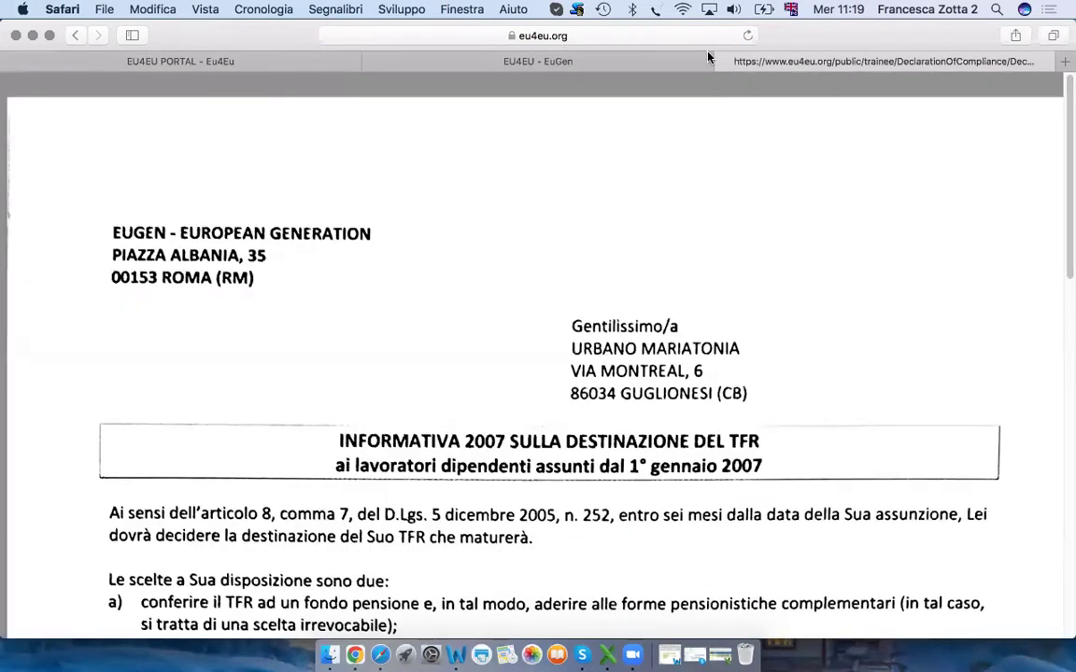
left_click(721, 62)
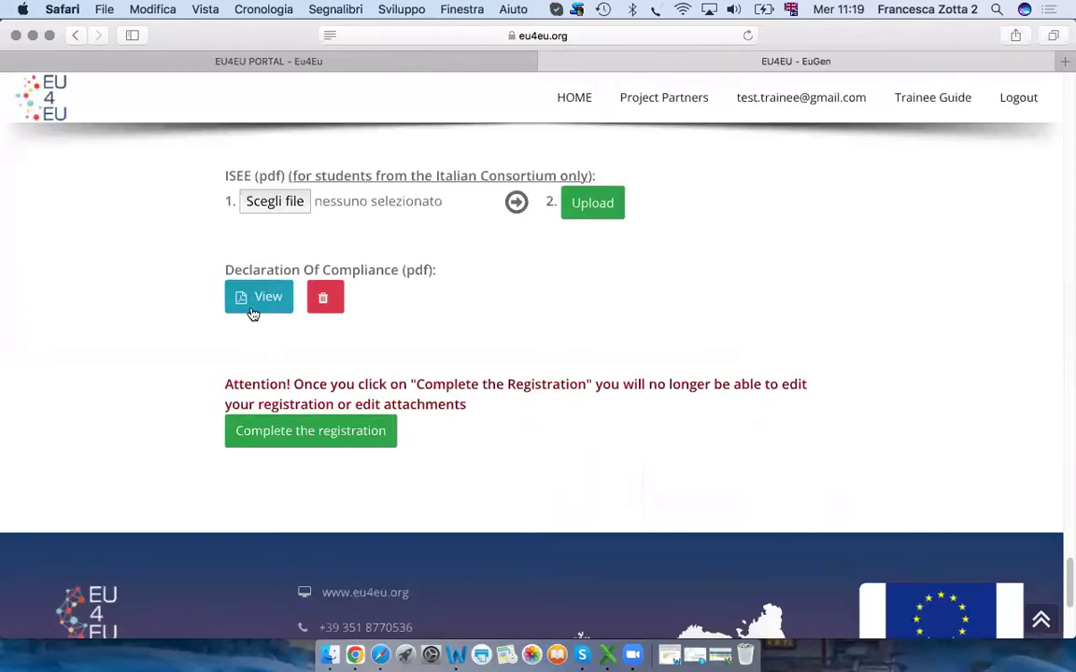
Read the notice on completing the registration at the end of the trainee profile, without submitting the form
scroll(407, 309, "up", 2)
scroll(407, 309, "down", 3)
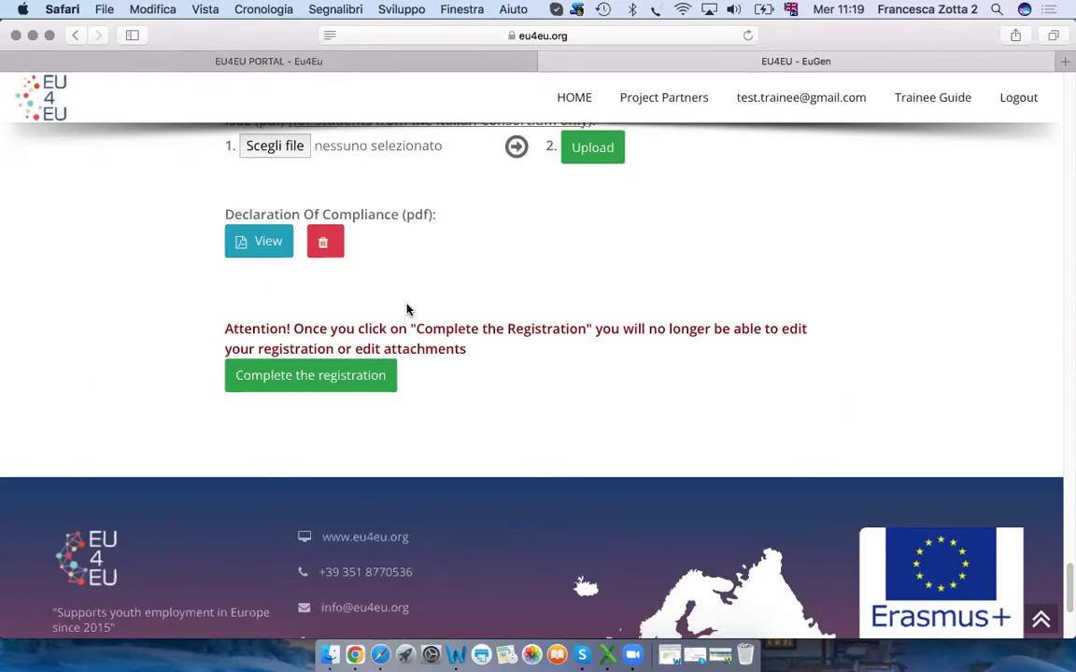
scroll(407, 308, "down", 3)
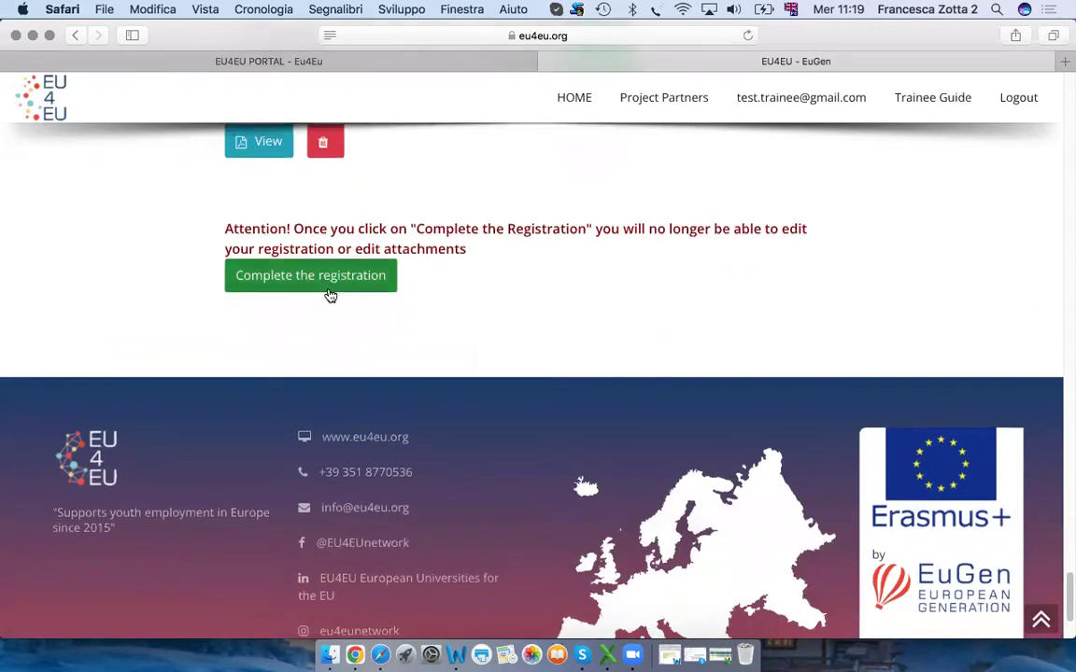